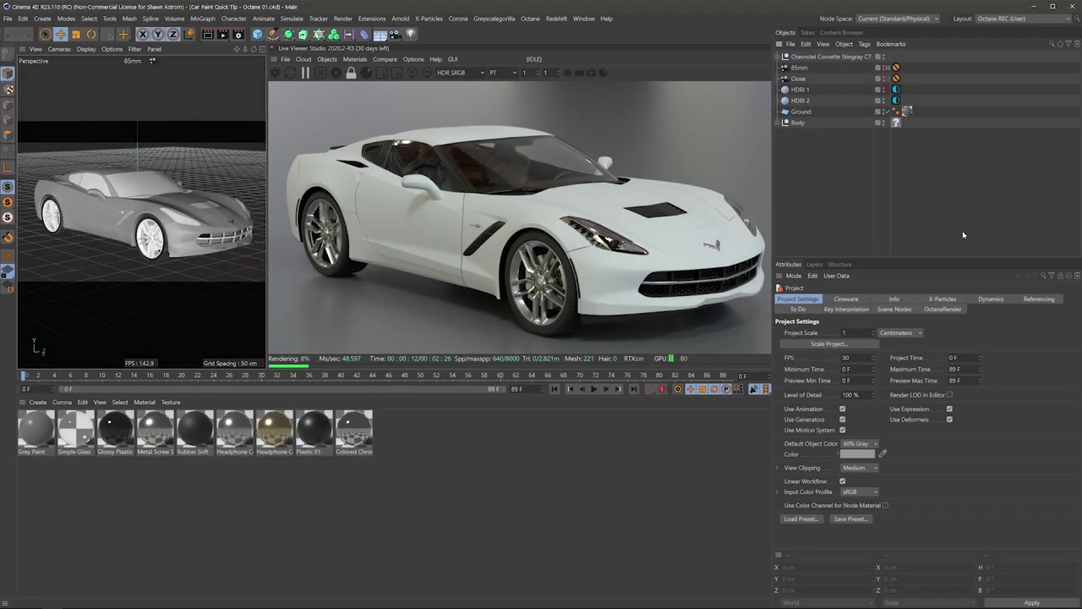
# - Open Greyscalegorilla's Plus Library and move its window clear of the rendered car
pyautogui.click(497, 18)
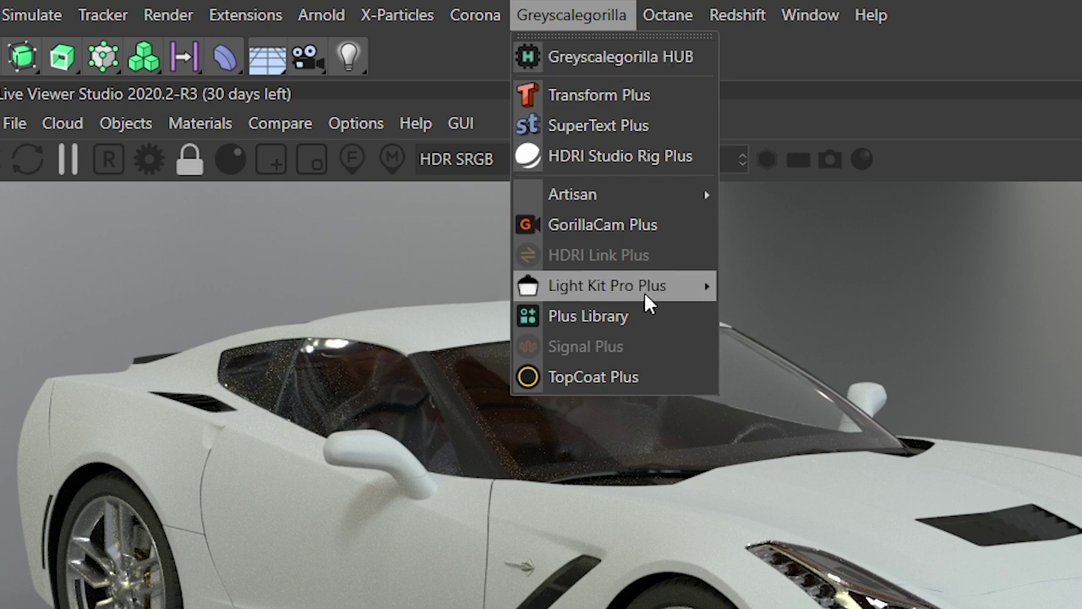
pyautogui.click(599, 318)
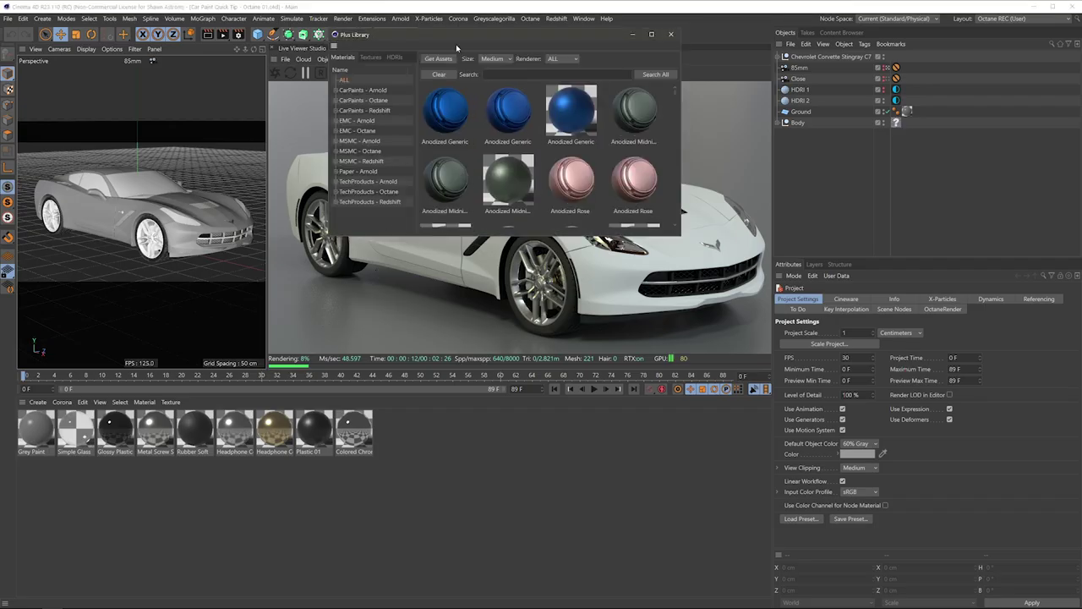
pyautogui.moveTo(456, 44); pyautogui.dragTo(406, 214)
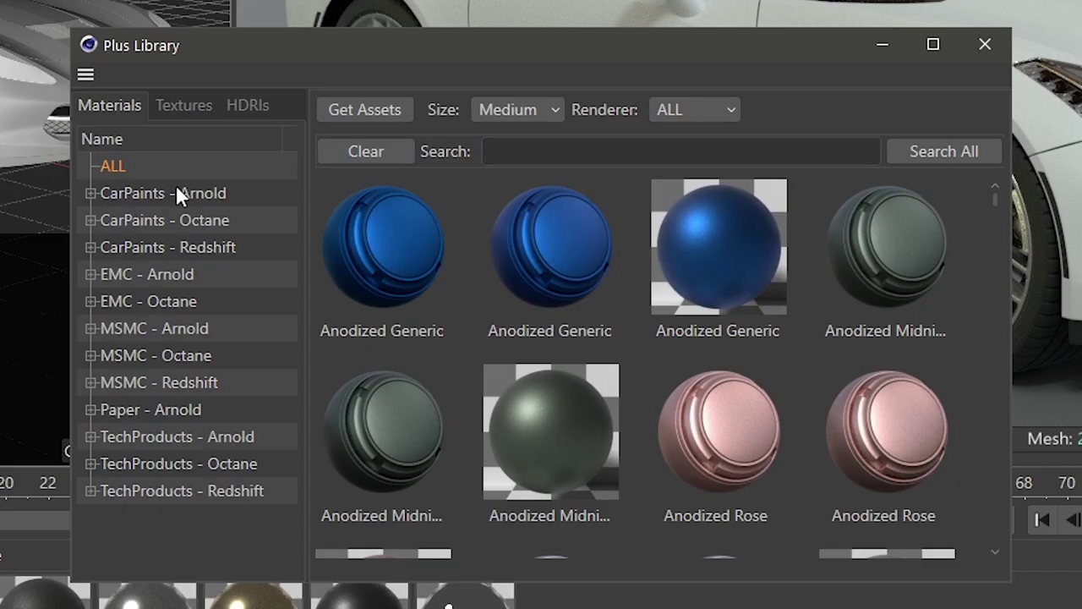
# - Browse the Arnold, Octane and Redshift car paint collections and display the CarPaints - Octane materials
pyautogui.click(177, 193)
pyautogui.click(202, 220)
pyautogui.click(216, 246)
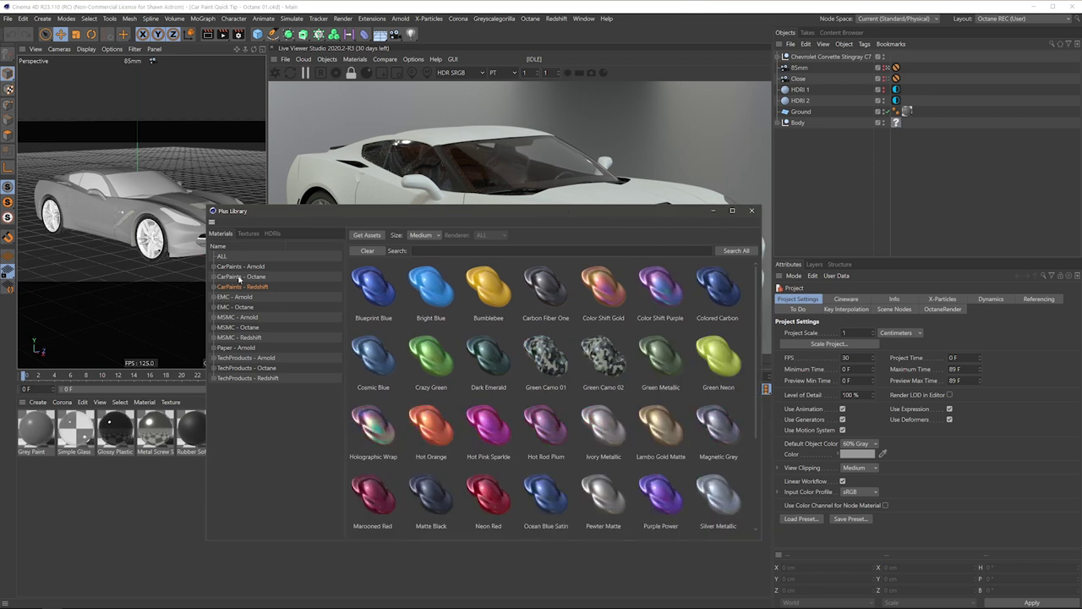
pyautogui.click(240, 276)
# - Dock the Plus Library beside the Materials manager and give it more height
pyautogui.moveTo(249, 215); pyautogui.dragTo(403, 183)
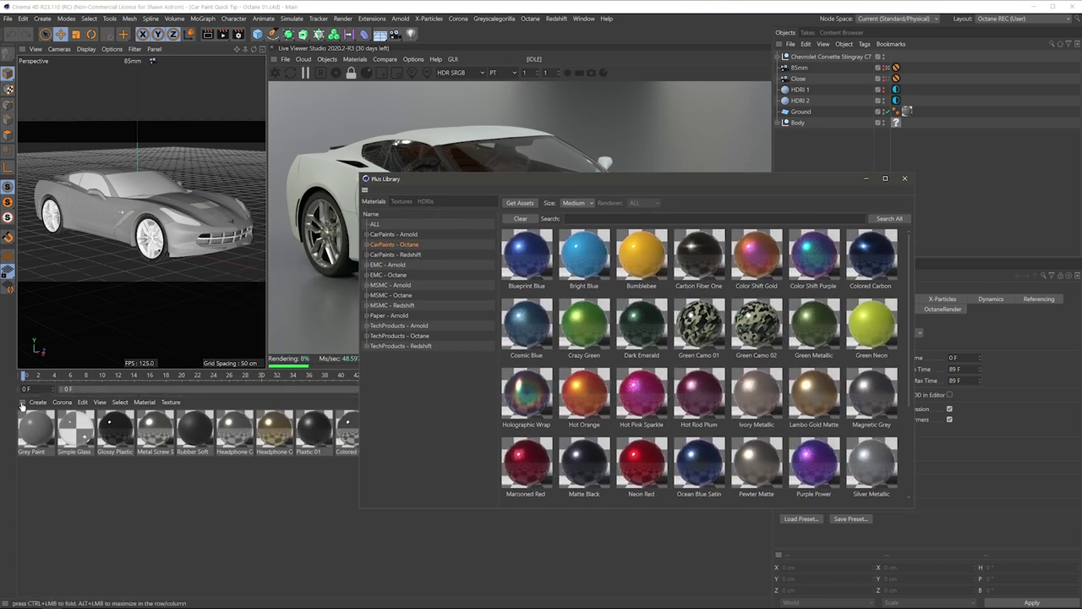
pyautogui.moveTo(22, 406); pyautogui.dragTo(32, 408)
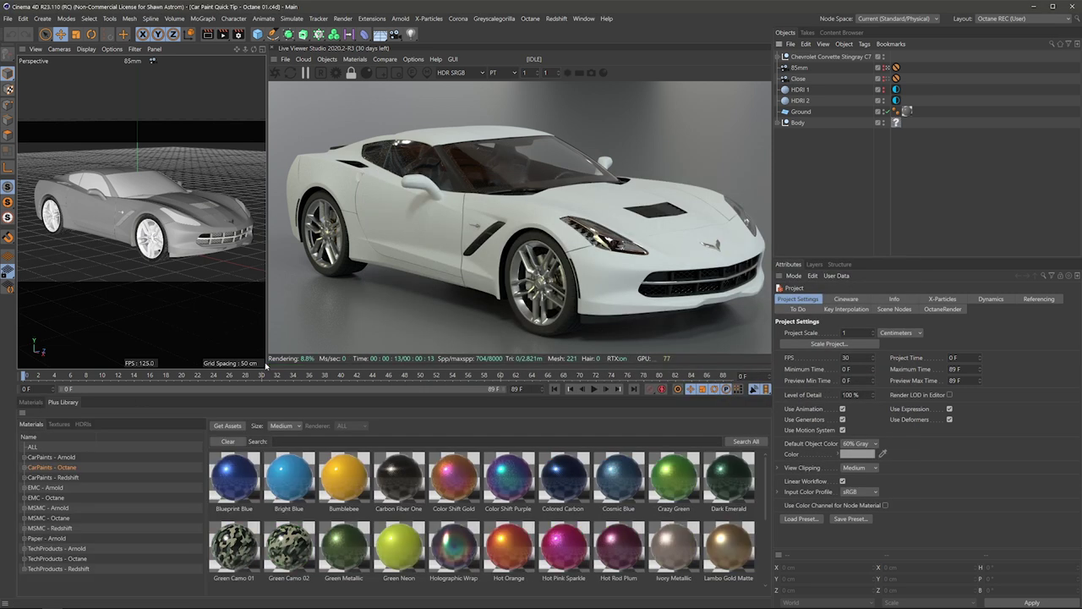
pyautogui.moveTo(275, 370); pyautogui.dragTo(275, 331)
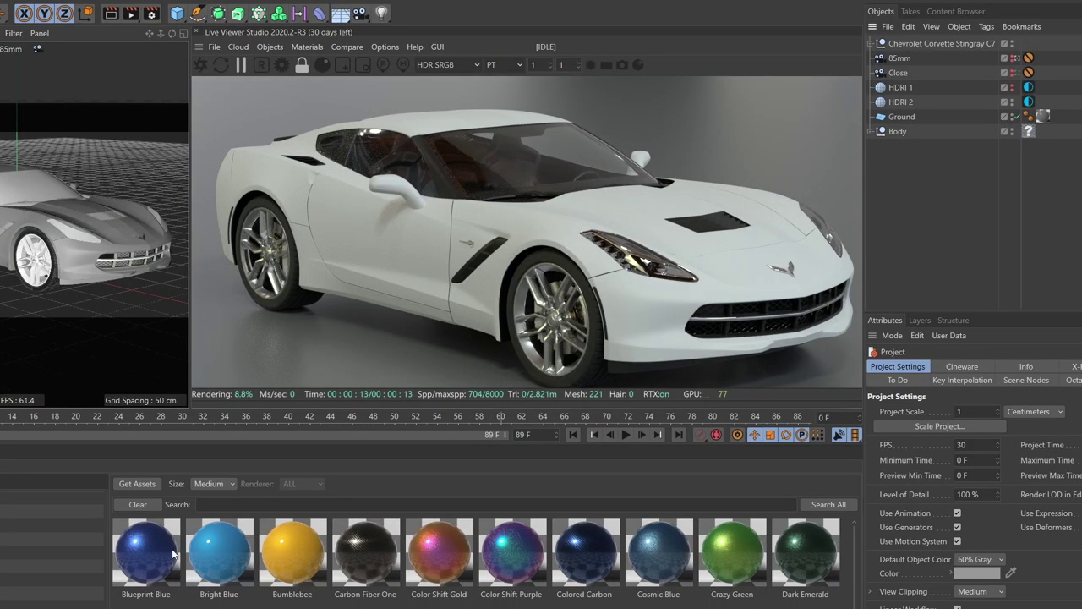
# - Apply the Blueprint Blue car paint to the Body object's material tag and start the live render
pyautogui.moveTo(148, 554); pyautogui.dragTo(650, 417)
pyautogui.moveTo(1078, 151); pyautogui.dragTo(1029, 135)
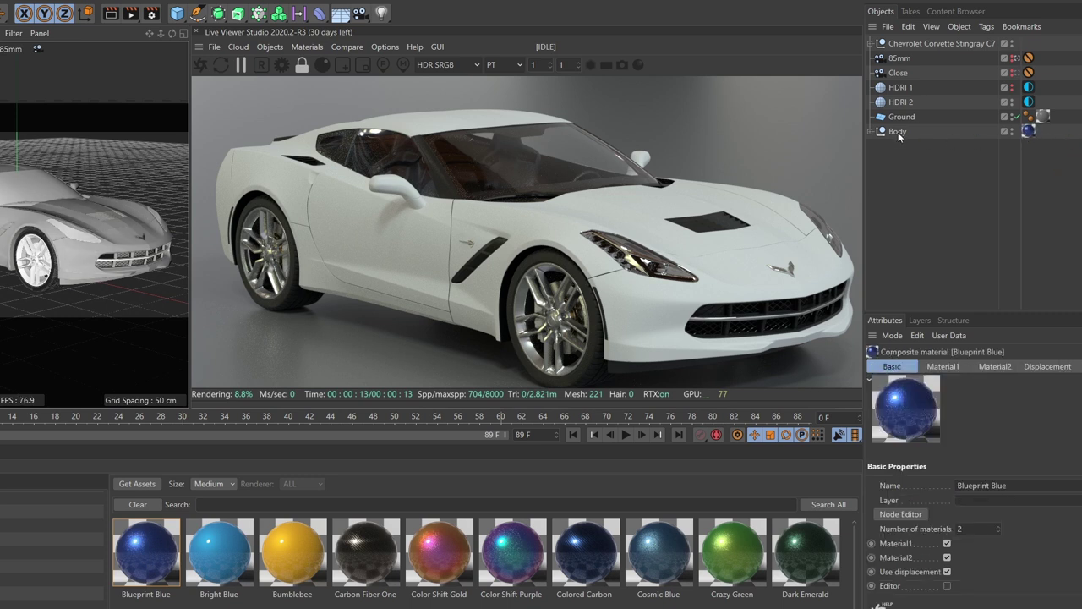
pyautogui.click(870, 132)
pyautogui.click(871, 132)
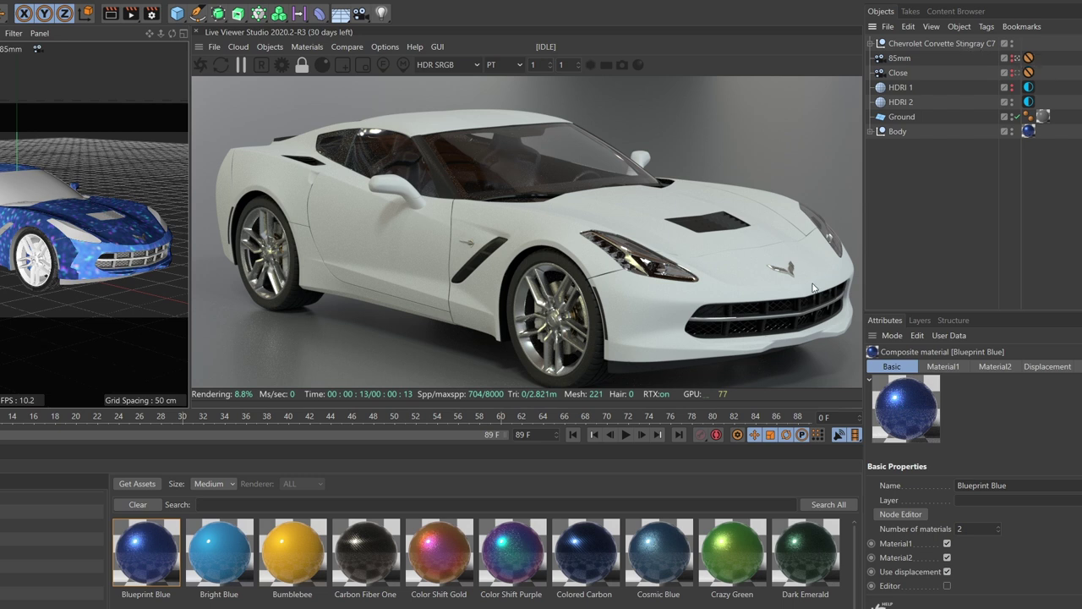
pyautogui.click(201, 66)
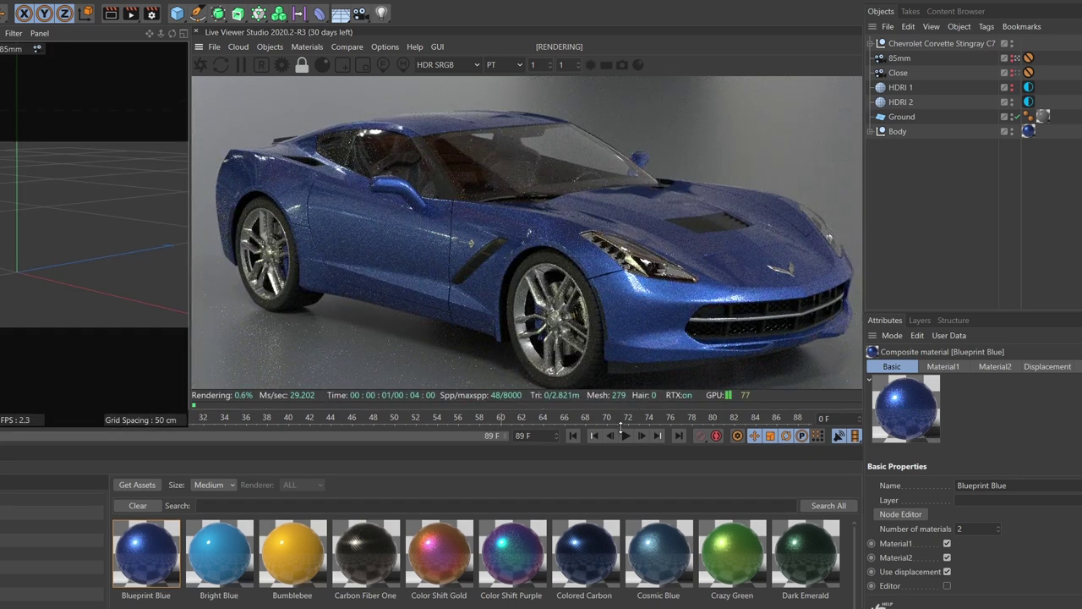
pyautogui.moveTo(619, 422); pyautogui.dragTo(619, 441)
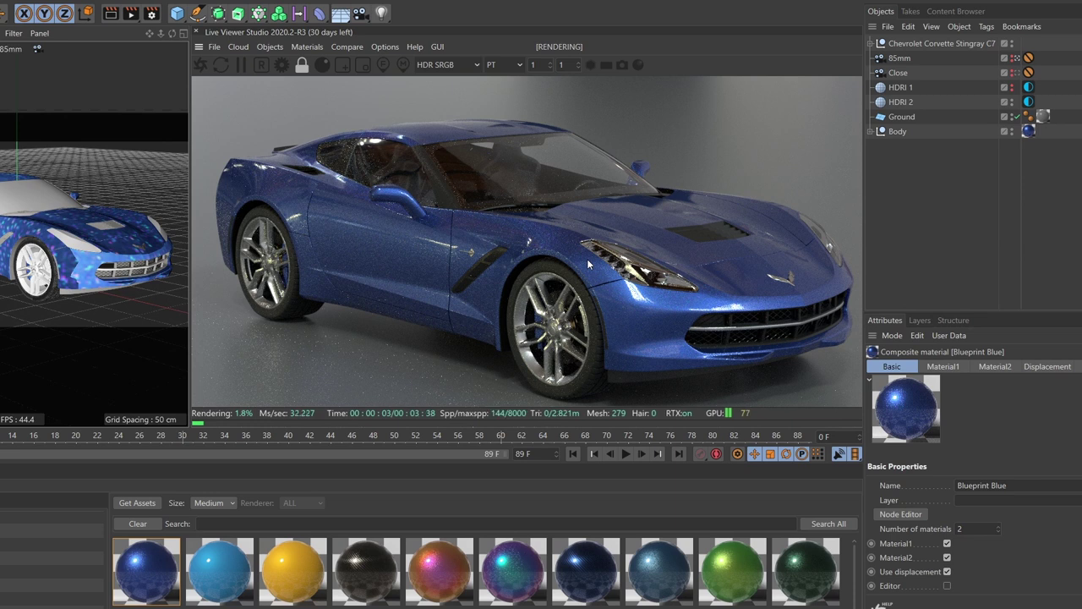
# - Replace the Body's material with Crazy Green and view the scene through the Close camera
pyautogui.moveTo(741, 572); pyautogui.dragTo(1031, 133)
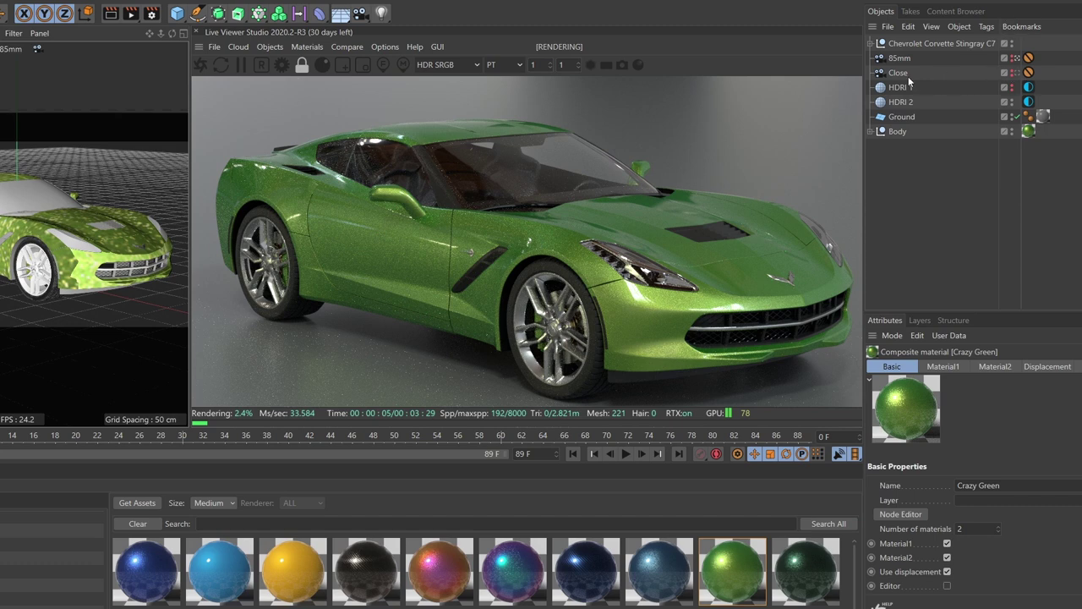
pyautogui.click(1016, 72)
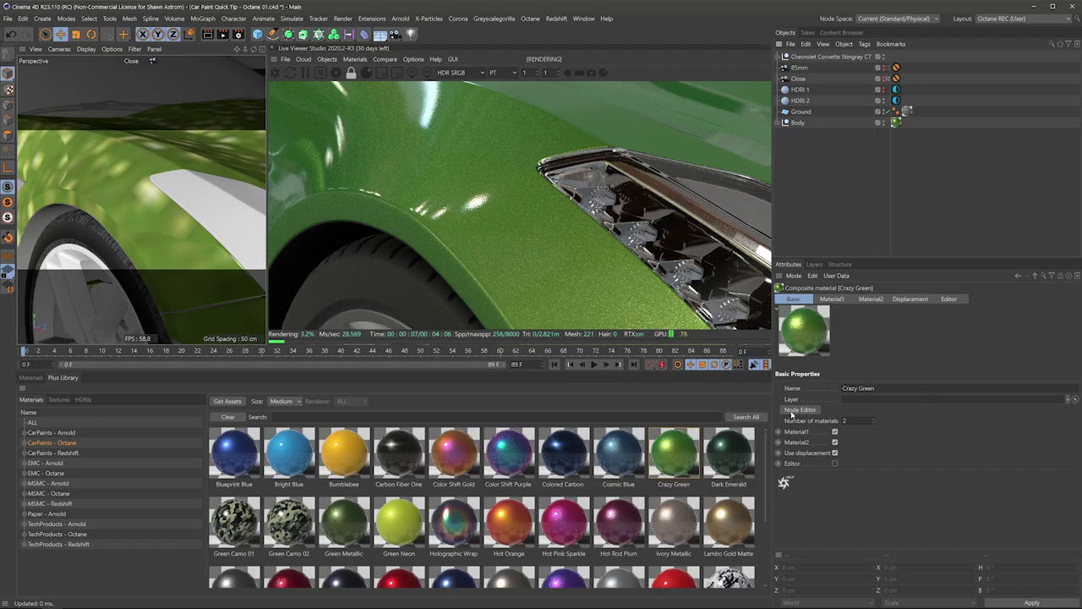
# - Open the Crazy Green material in the Octane Node Editor and dock the editor beside the Plus Library
pyautogui.click(792, 412)
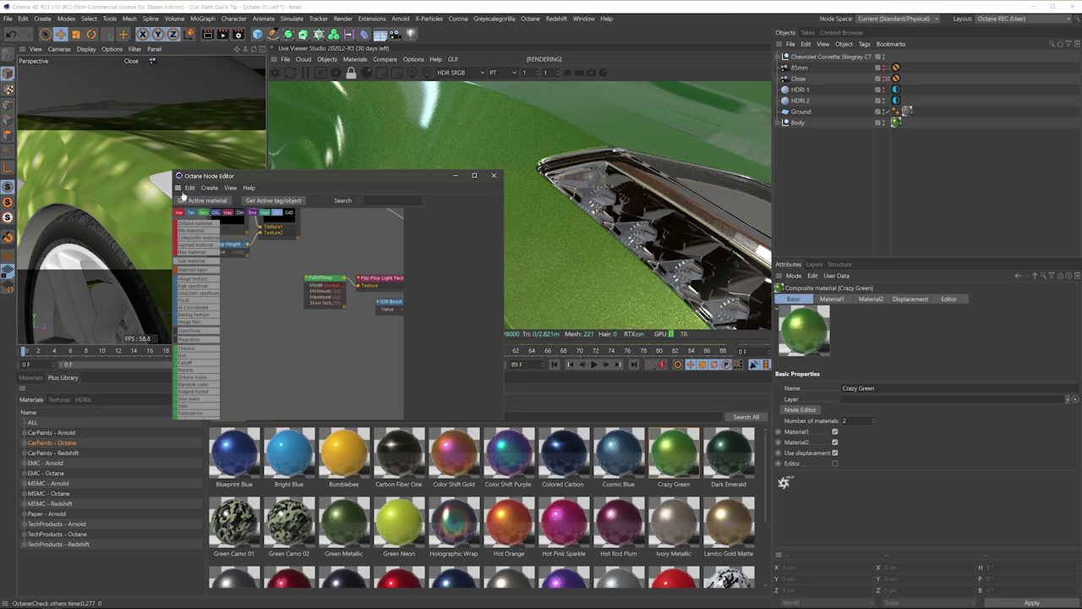
pyautogui.moveTo(179, 220); pyautogui.dragTo(22, 389)
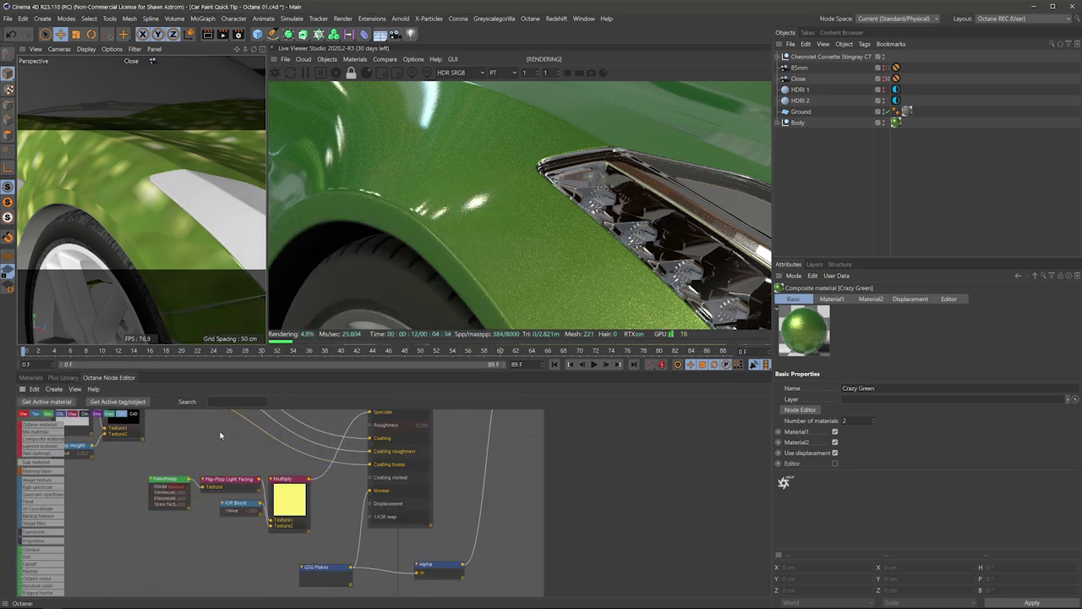
# - Find the GSG Flakes node in the Crazy Green node graph and show its parameters
pyautogui.moveTo(223, 437); pyautogui.dragTo(236, 517, button='middle')
pyautogui.moveTo(365, 412); pyautogui.dragTo(321, 581, button='middle')
pyautogui.moveTo(316, 495)
pyautogui.mouseDown(button='middle')
pyautogui.moveTo(285, 510)
pyautogui.moveTo(308, 444)
pyautogui.moveTo(302, 346)
pyautogui.moveTo(320, 304)
pyautogui.mouseUp(button='middle')
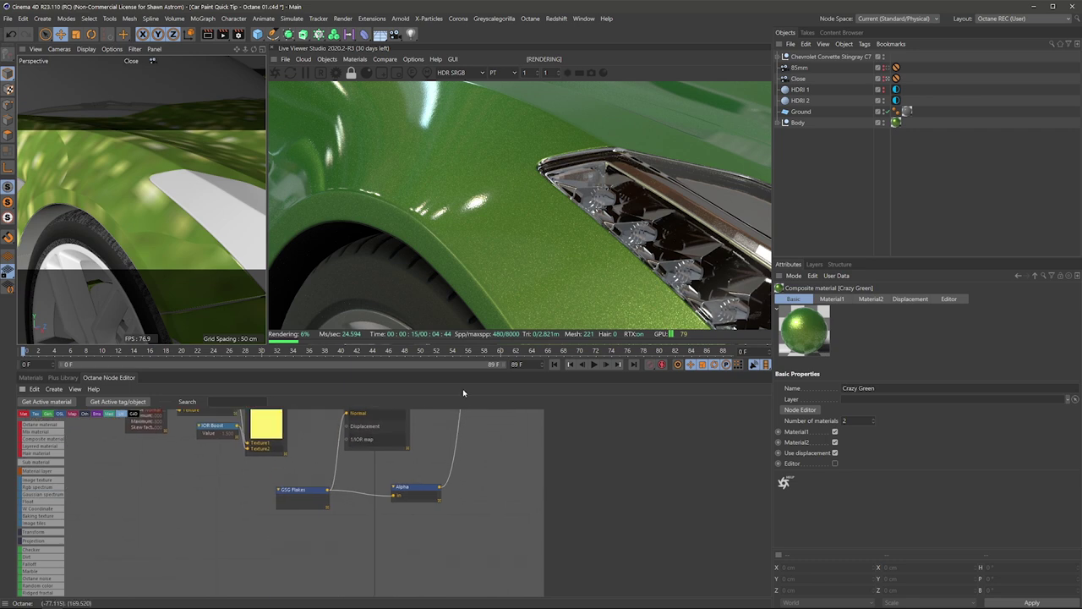
pyautogui.scroll(2, 398, 469)
pyautogui.moveTo(417, 464); pyautogui.dragTo(378, 475, button='middle')
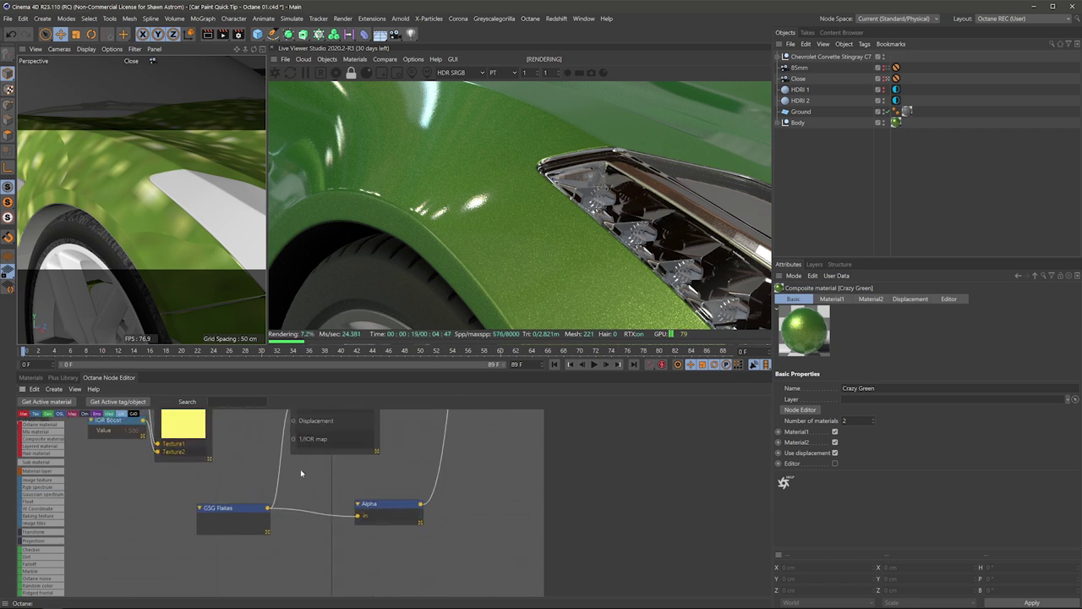
pyautogui.click(230, 508)
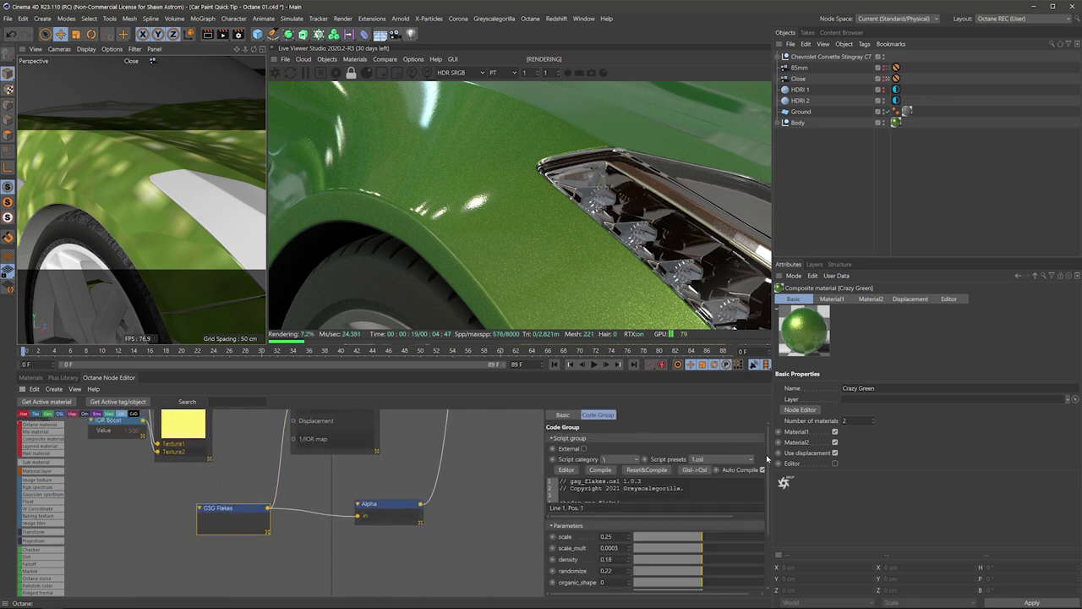
pyautogui.scroll(-3, 765, 473)
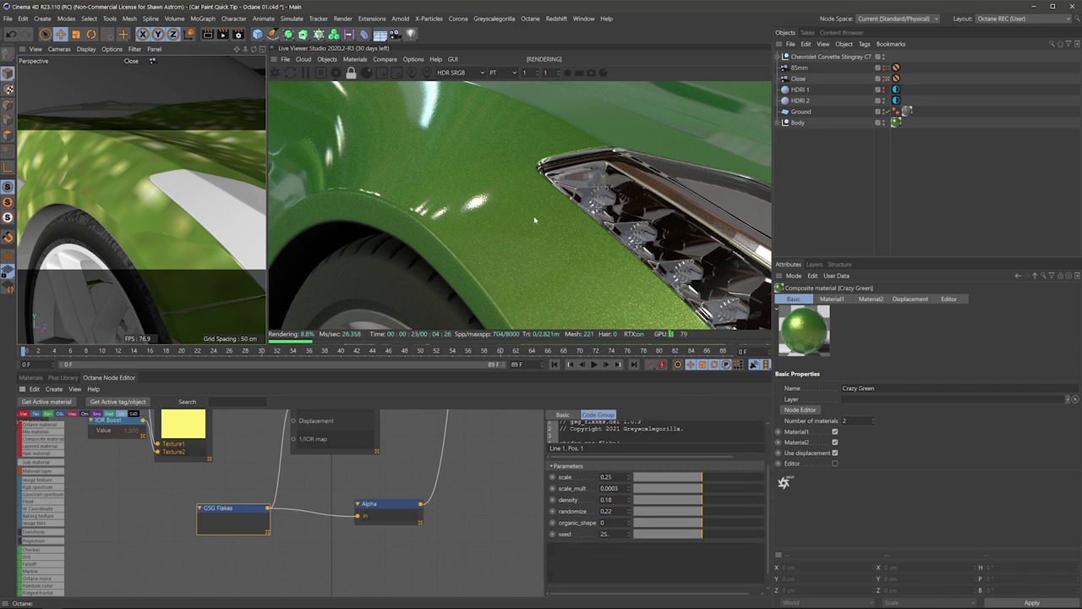
pyautogui.moveTo(314, 485); pyautogui.dragTo(301, 499, button='middle')
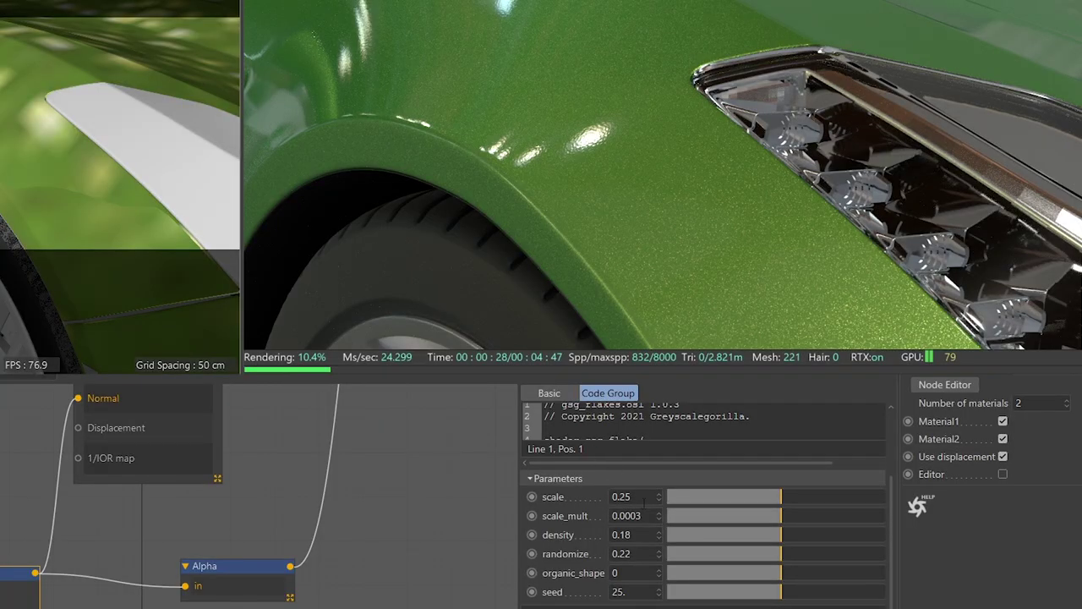
# - Set the scale of the GSG Flakes node to 5
pyautogui.doubleClick(623, 496)
pyautogui.write('5')
pyautogui.press('Return')
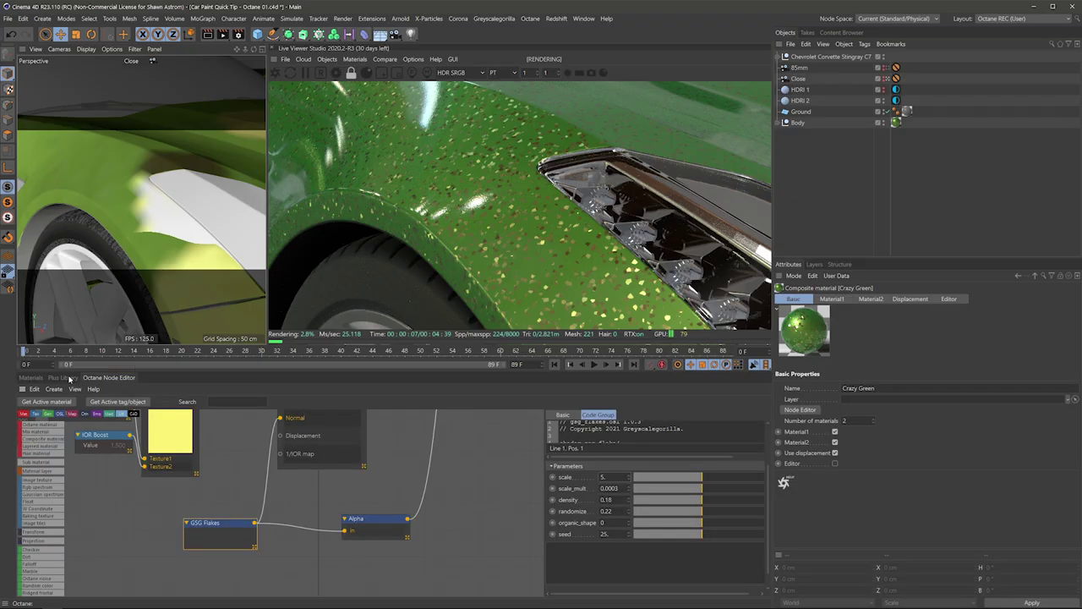
pyautogui.click(69, 377)
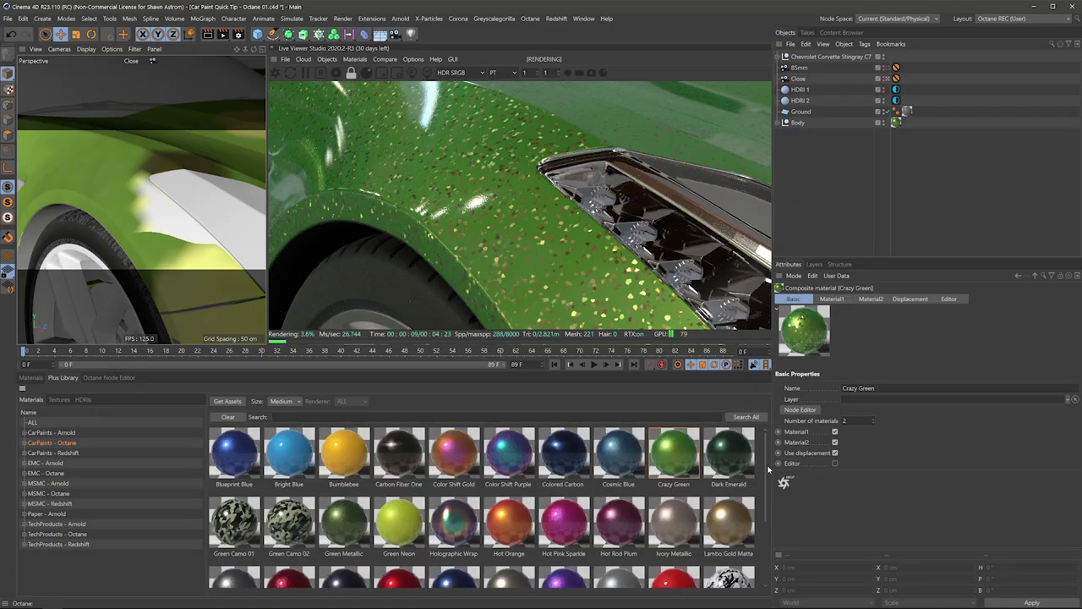
pyautogui.moveTo(767, 469)
pyautogui.mouseDown()
pyautogui.moveTo(769, 512)
pyautogui.moveTo(768, 464)
pyautogui.mouseUp()
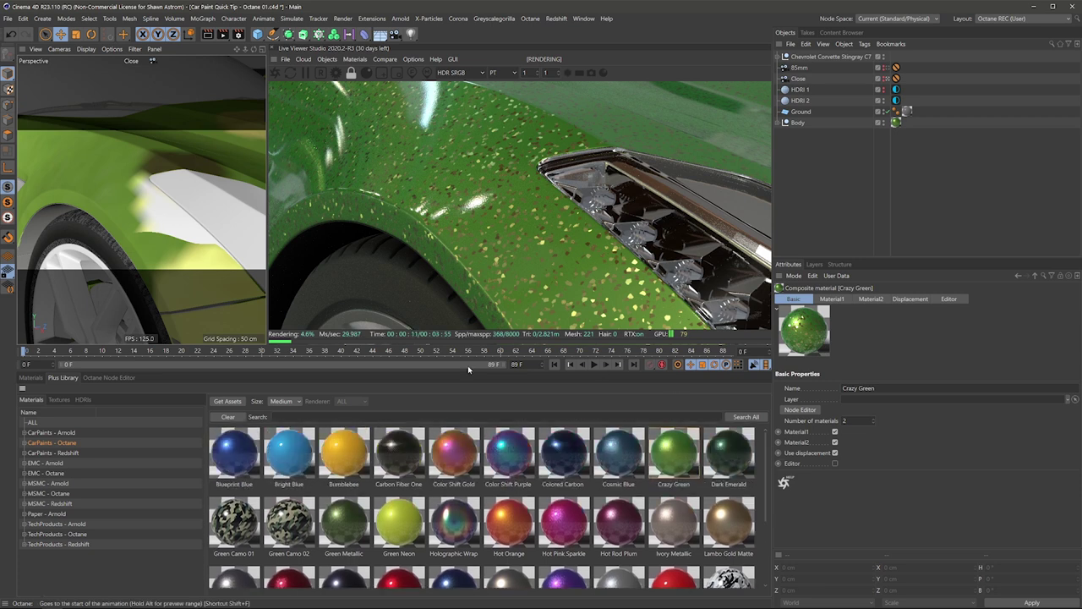
pyautogui.click(109, 377)
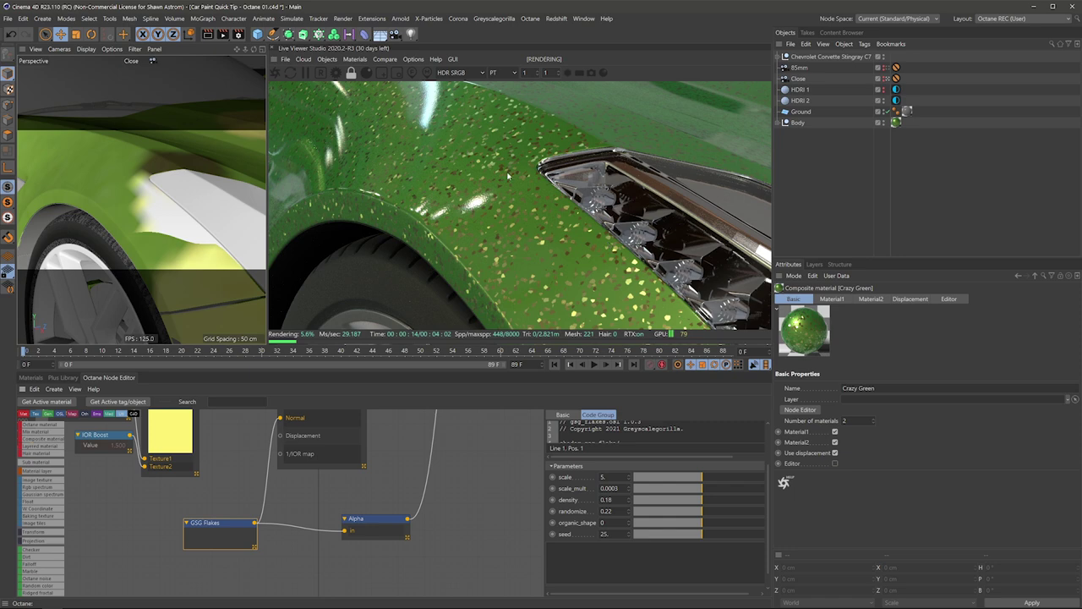
# - Select the GSG Flakes node and set its scale to 2
pyautogui.moveTo(220, 519); pyautogui.dragTo(218, 521)
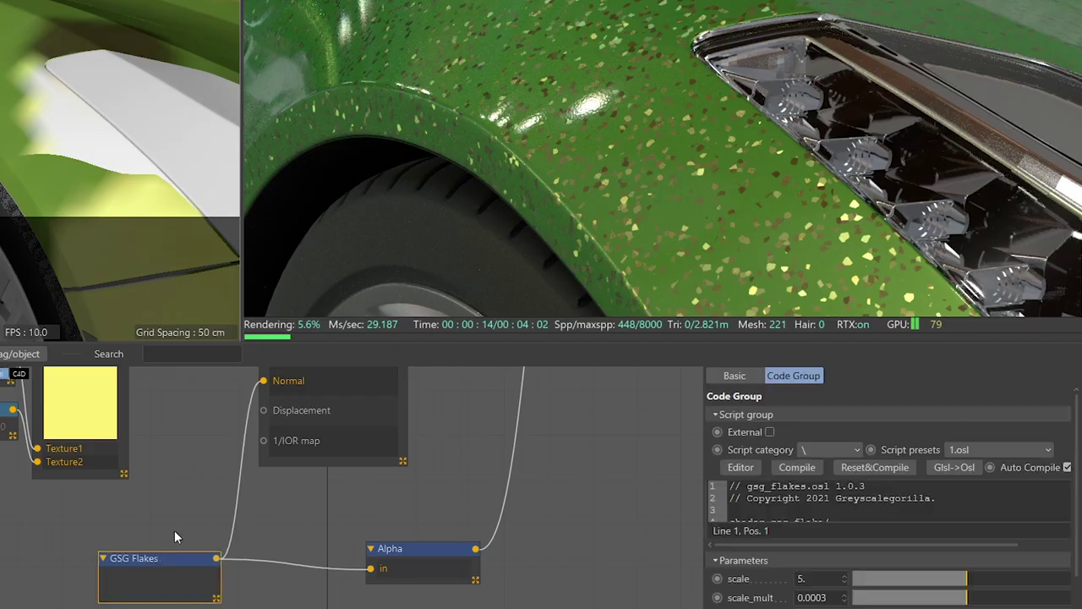
pyautogui.click(217, 521)
pyautogui.click(157, 555)
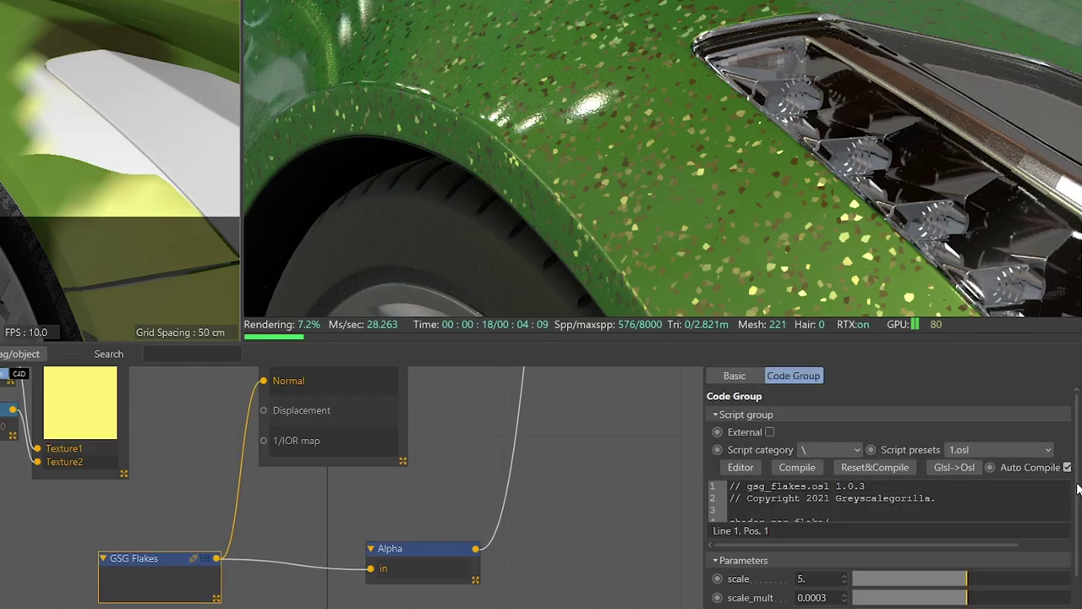
pyautogui.scroll(-3, 1077, 488)
pyautogui.doubleClick(800, 481)
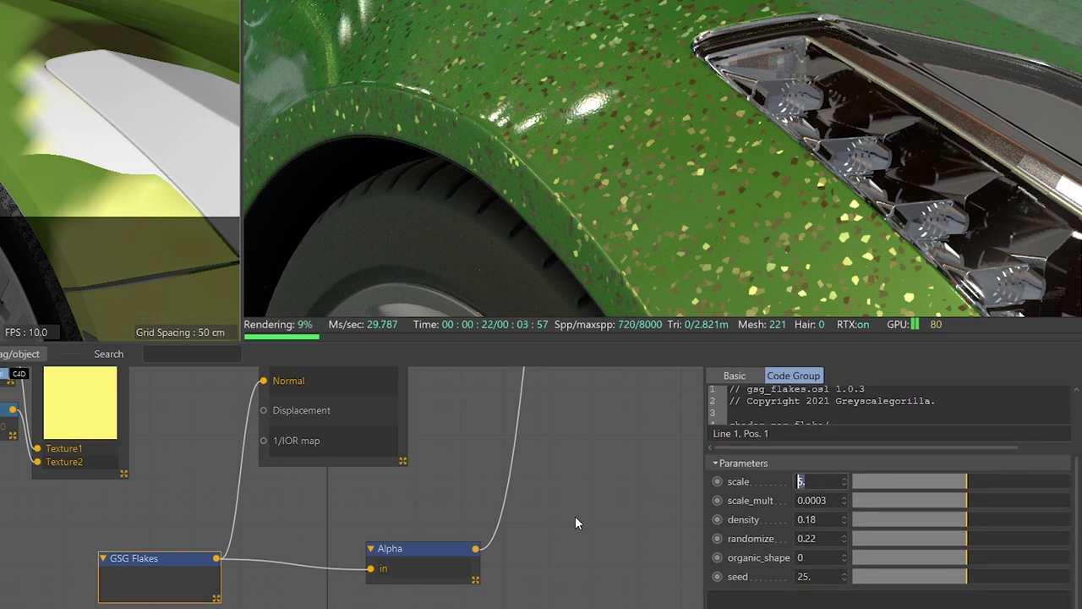
pyautogui.write('2')
pyautogui.press('Return')
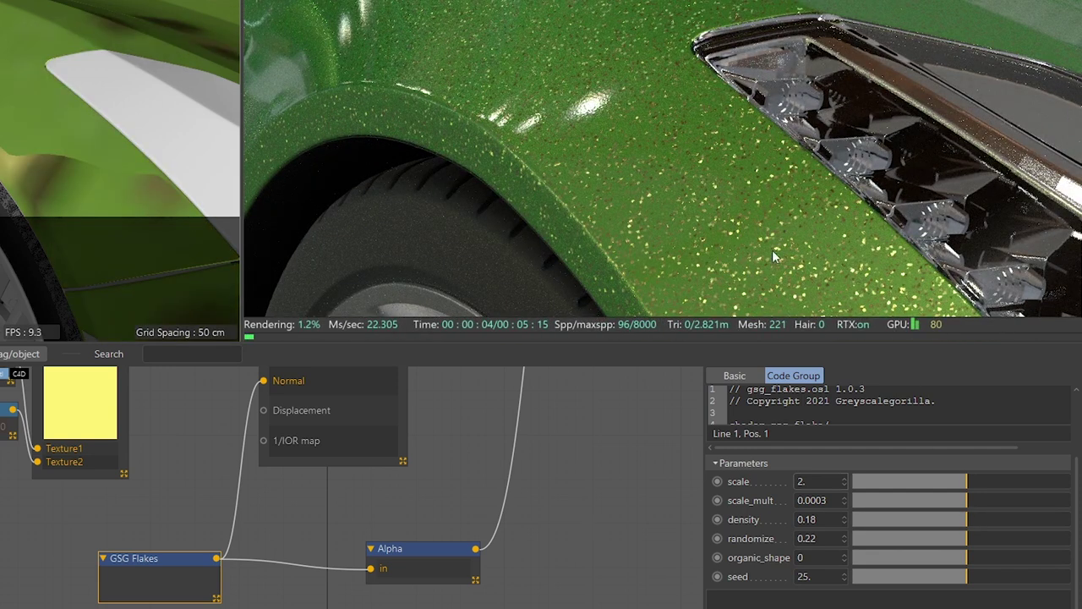
# - Set the density of the flakes to 0.9
pyautogui.click(831, 519)
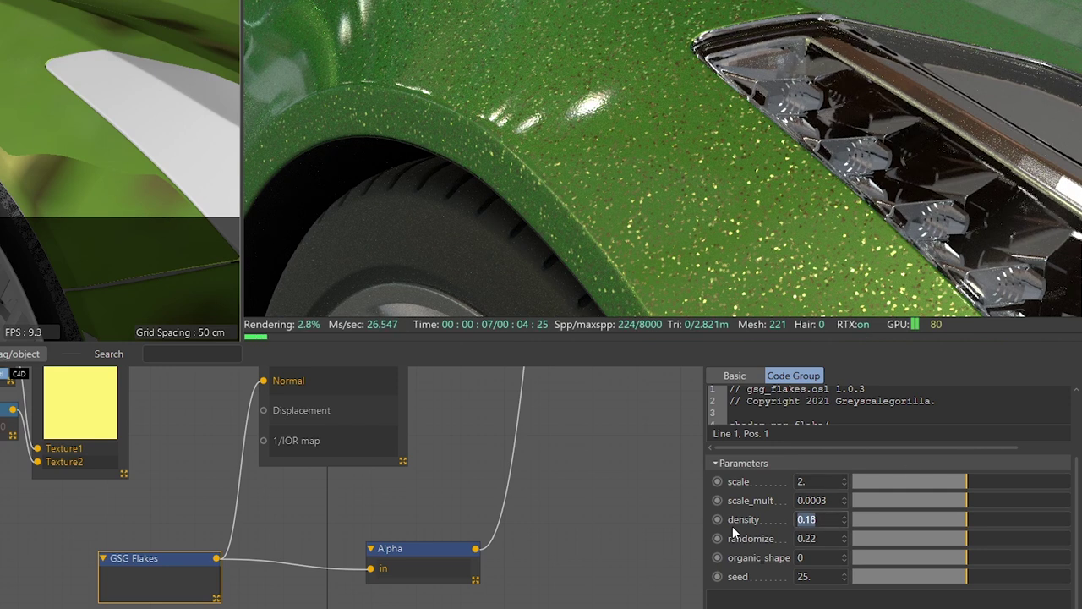
pyautogui.write('0.9')
pyautogui.press('Return')
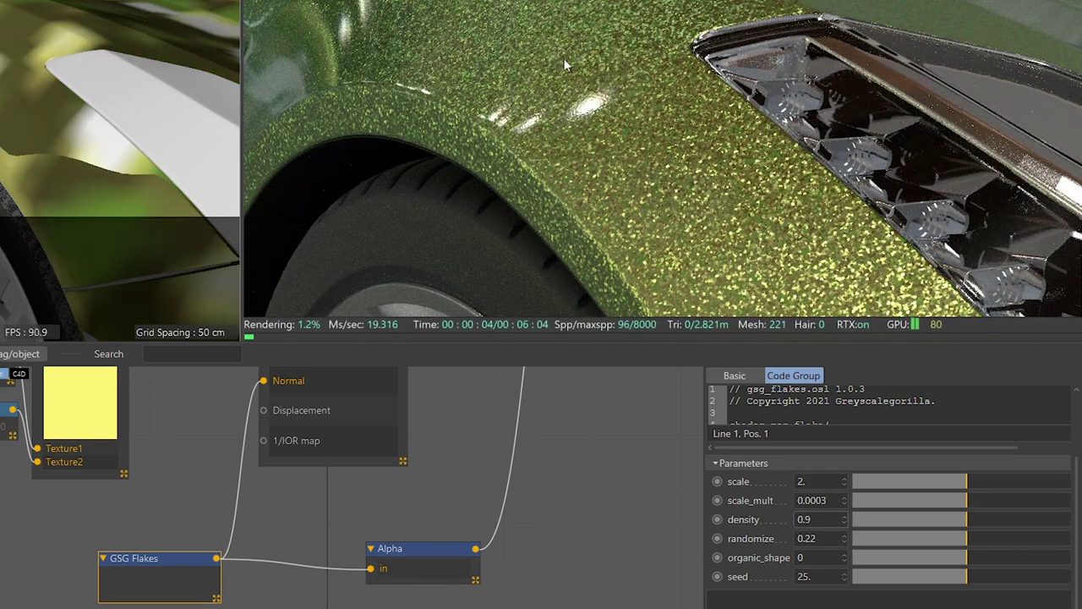
# - Try randomize values of 0.9 and 0.1 on the GSG Flakes node
pyautogui.doubleClick(825, 539)
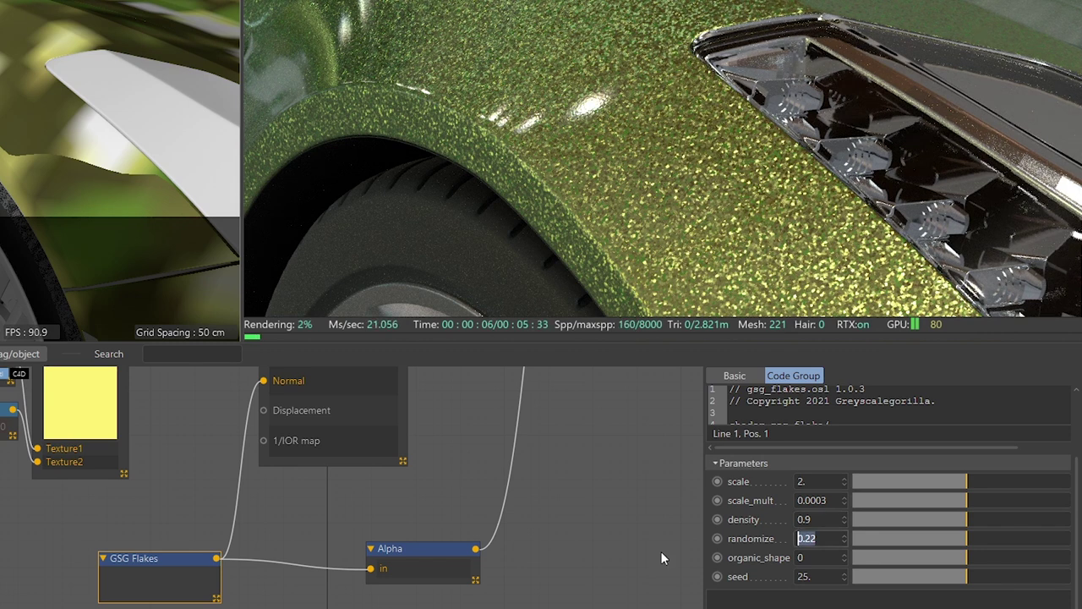
pyautogui.press('BackSpace')
pyautogui.write('0.9')
pyautogui.press('Return')
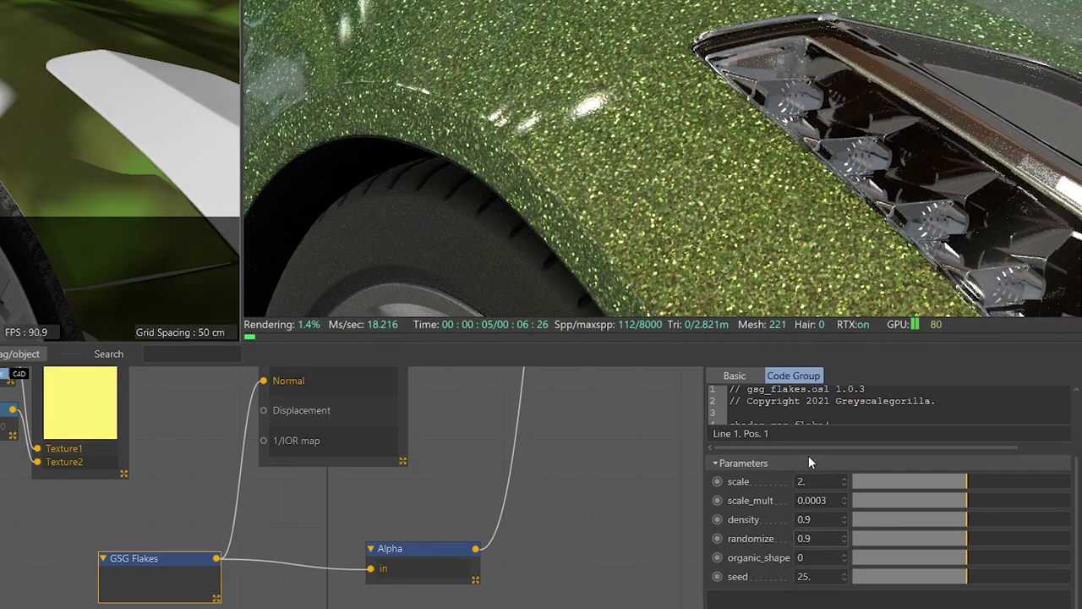
pyautogui.moveTo(827, 537); pyautogui.dragTo(678, 521)
pyautogui.write('0.1')
pyautogui.press('Return')
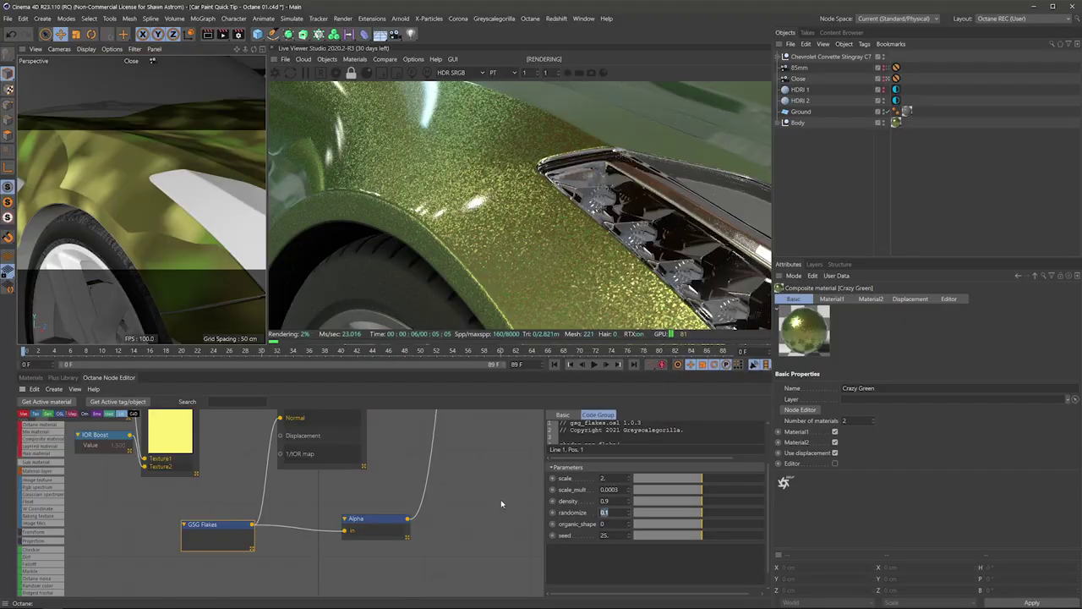
# - Set the flakes' randomize value to 0.35 and their density to 0.4
pyautogui.write('.35')
pyautogui.press('Return')
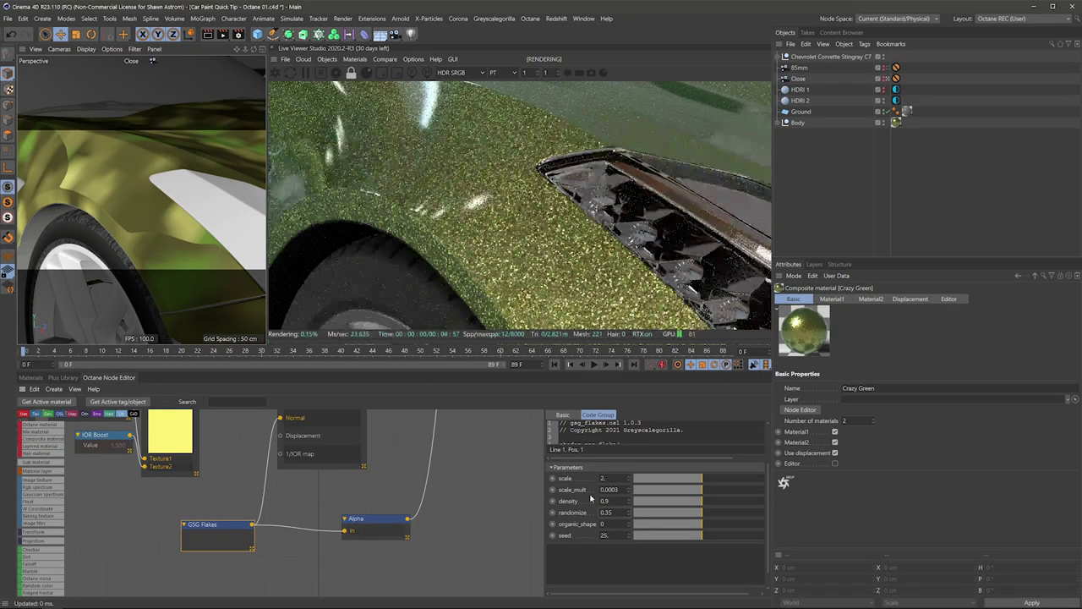
pyautogui.moveTo(611, 502); pyautogui.dragTo(595, 500)
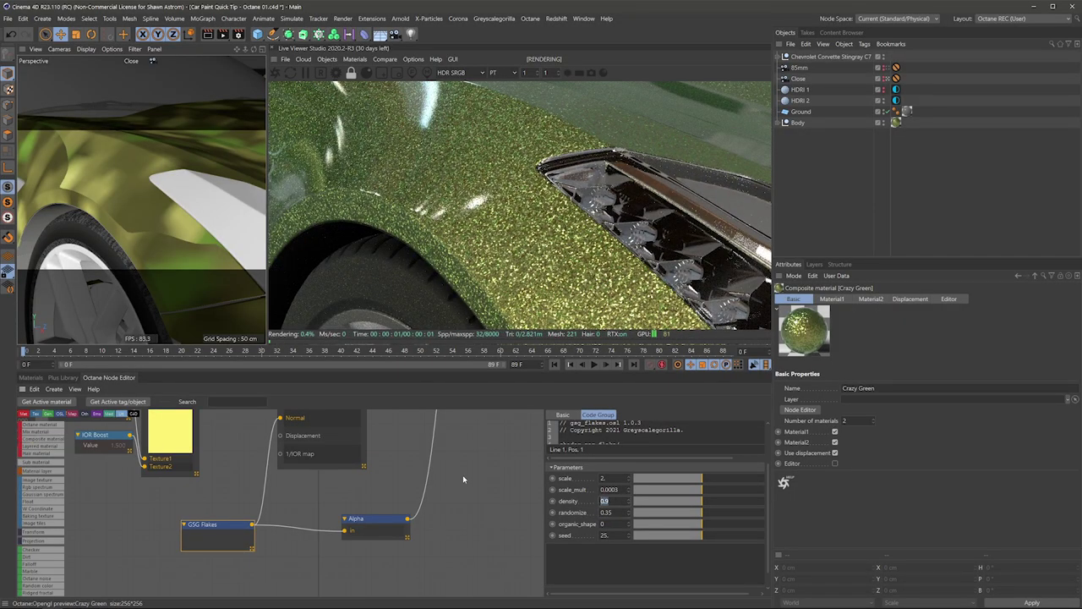
pyautogui.write('4')
pyautogui.press('Return')
# - Set the flakes' scale to 0.25 and switch the view to the 85mm camera
pyautogui.hotkey('shift', 'Tab')
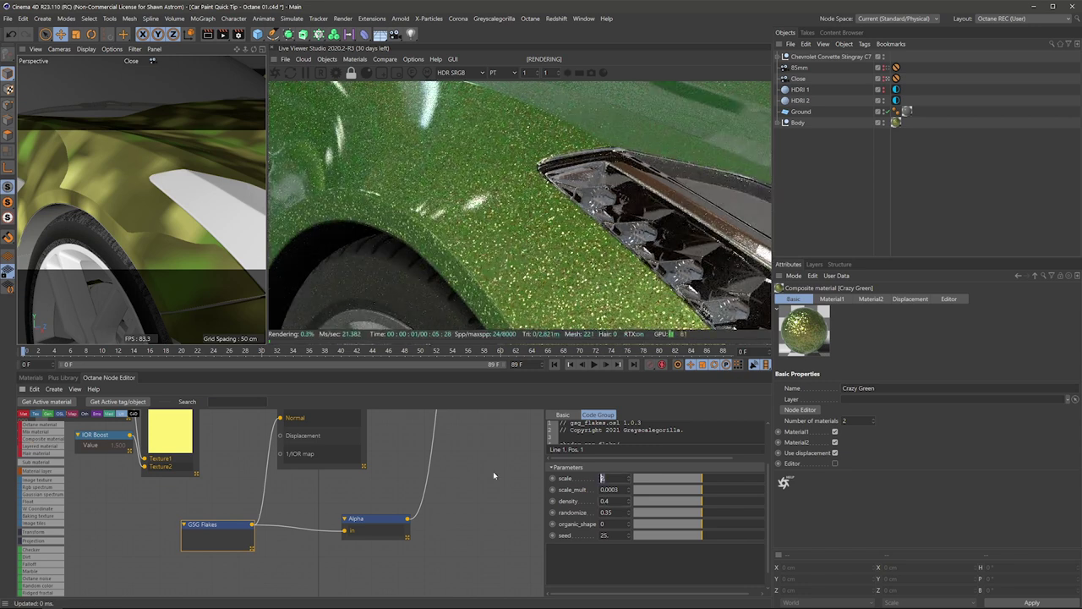
pyautogui.write('0.25')
pyautogui.press('Return')
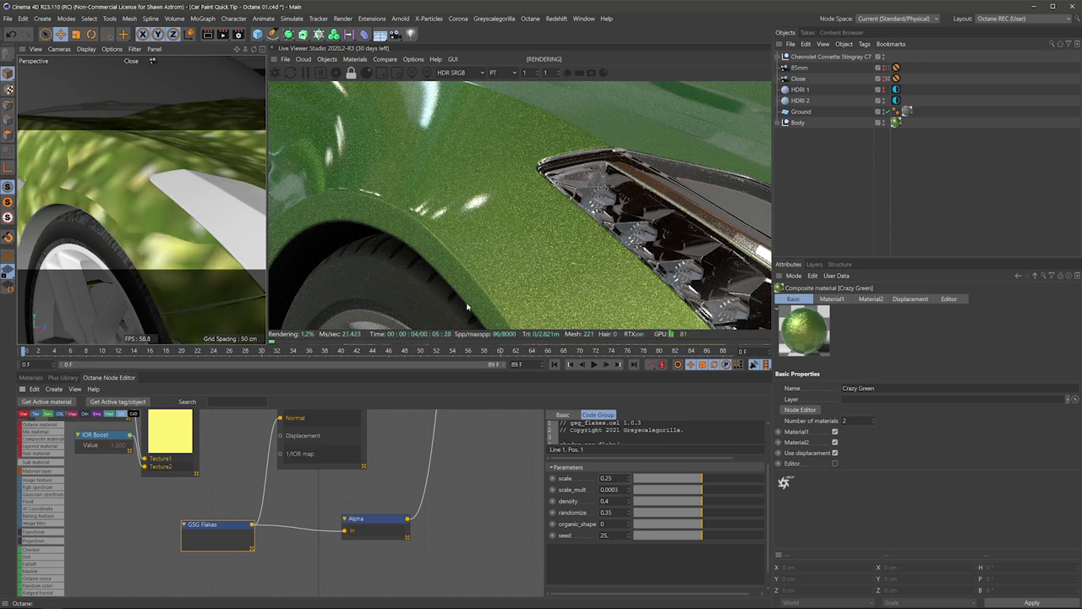
pyautogui.click(888, 68)
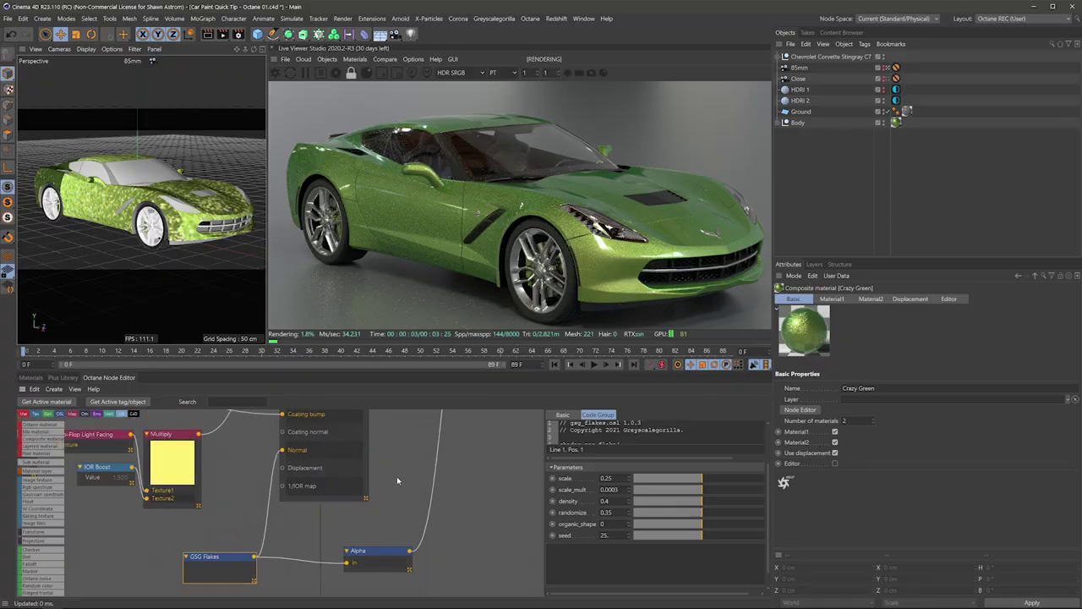
# - Recolor both knots of the Base Color gradient feeding the Base and Specular material to blue, with the first at hue 207°
pyautogui.moveTo(406, 422); pyautogui.dragTo(414, 582, button='middle')
pyautogui.moveTo(430, 420); pyautogui.dragTo(423, 568, button='middle')
pyautogui.moveTo(355, 415); pyautogui.dragTo(377, 480, button='middle')
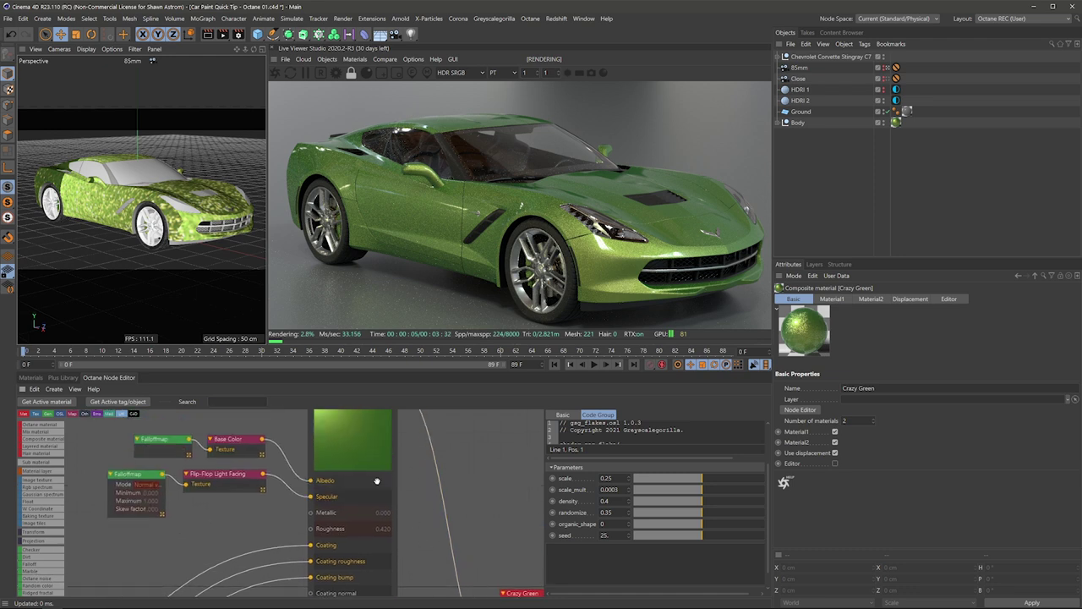
pyautogui.scroll(2, 377, 481)
pyautogui.click(221, 472)
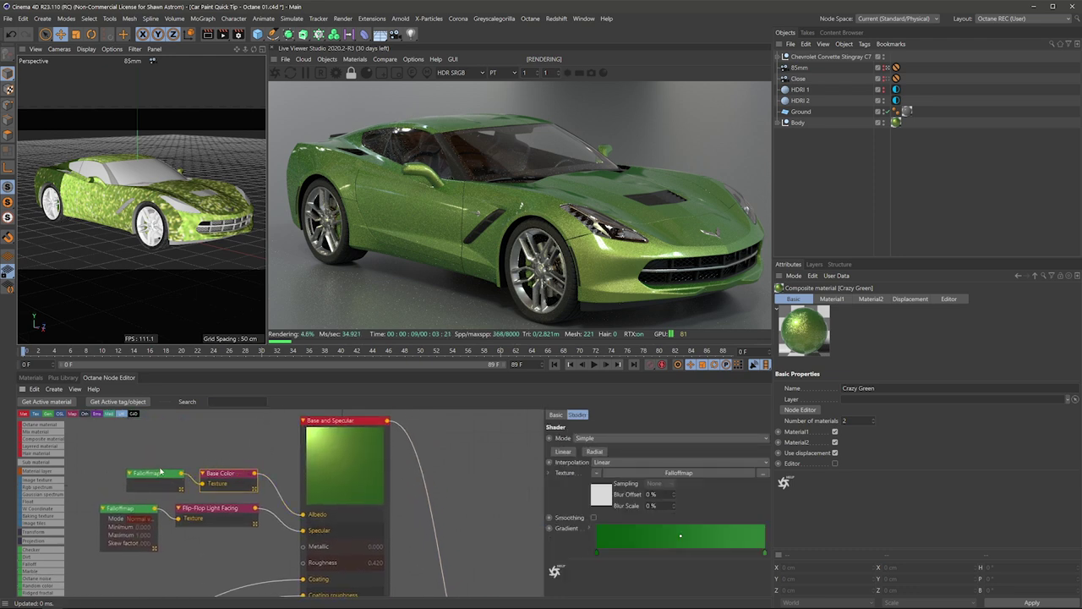
pyautogui.click(589, 527)
pyautogui.moveTo(769, 494); pyautogui.dragTo(768, 545)
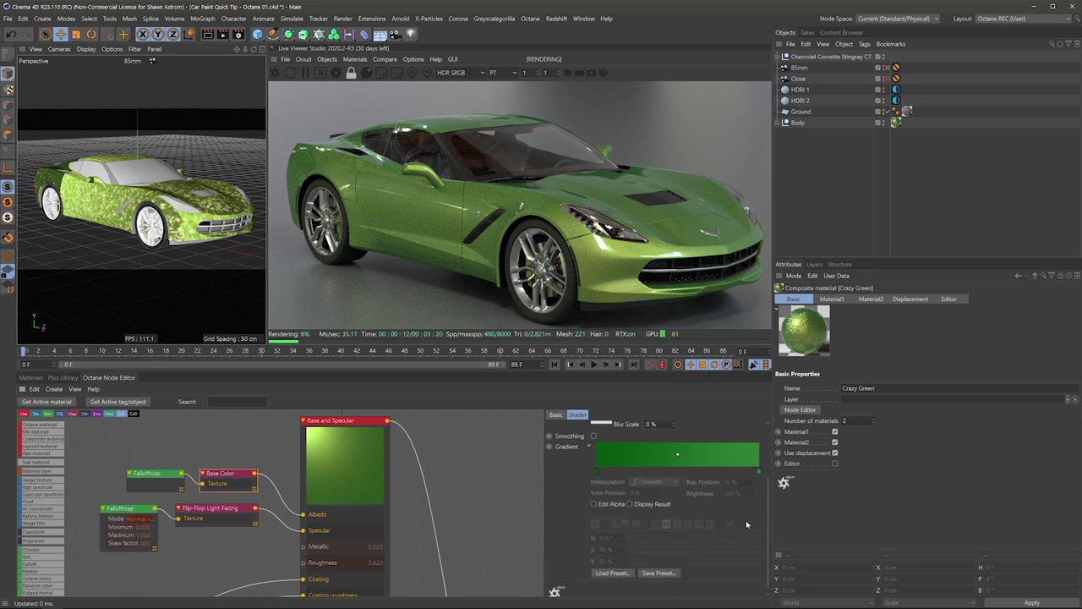
pyautogui.click(597, 472)
pyautogui.click(697, 540)
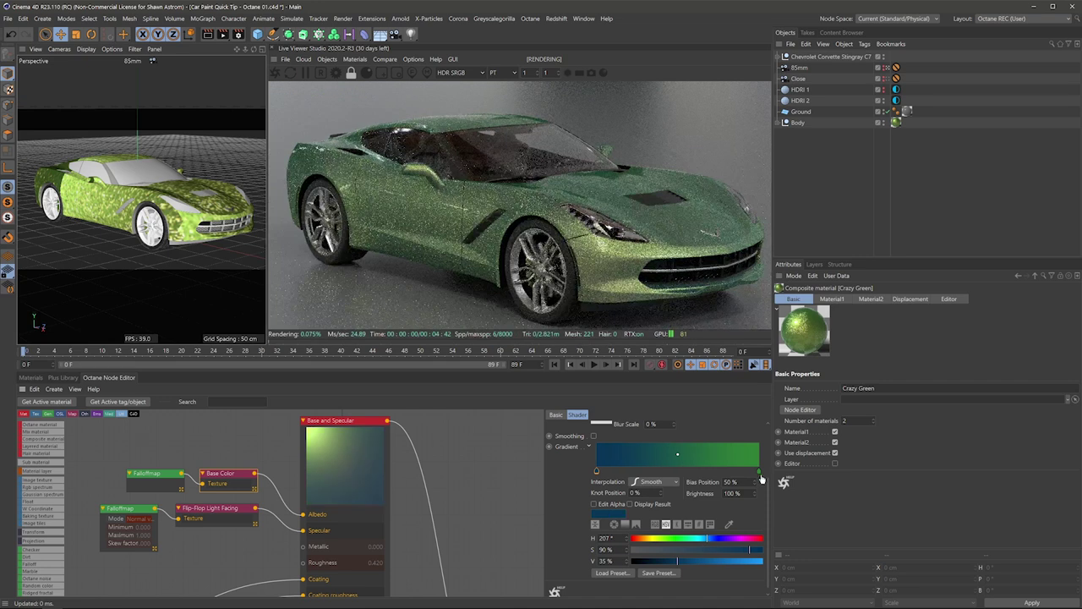
pyautogui.click(758, 471)
pyautogui.click(710, 538)
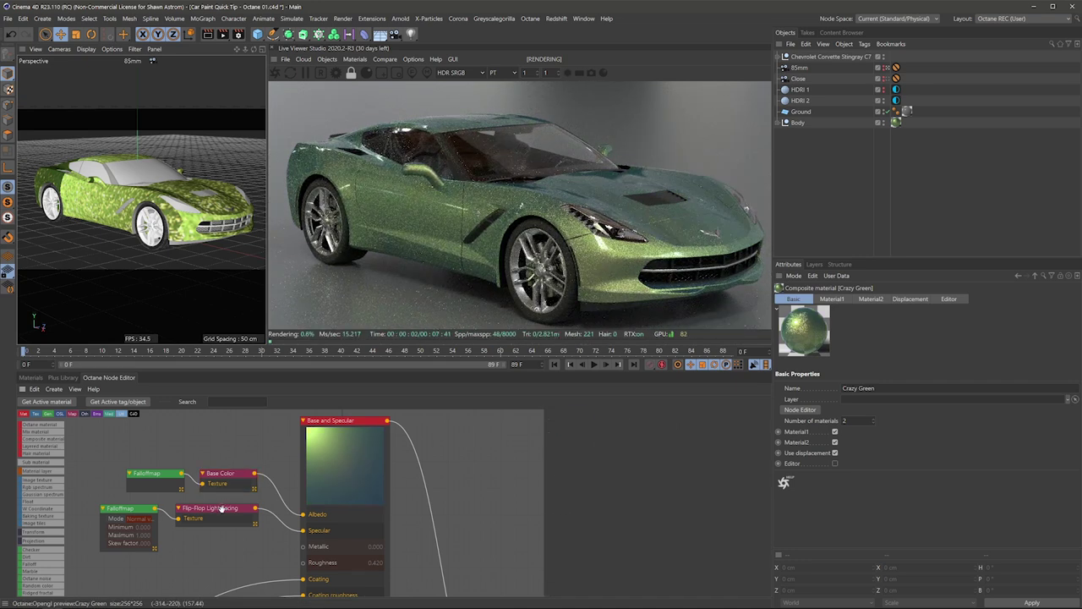
# - Change both gradient knots of the Flip-Flop Light Facing node feeding the Base and Specular material to blue hues
pyautogui.click(197, 520)
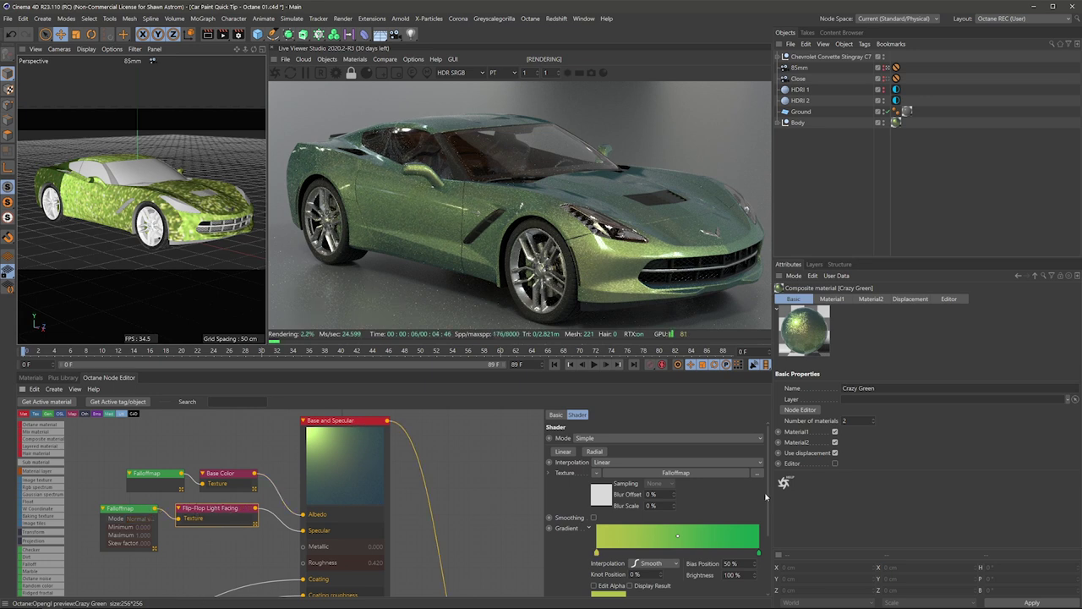
pyautogui.scroll(-1, 763, 530)
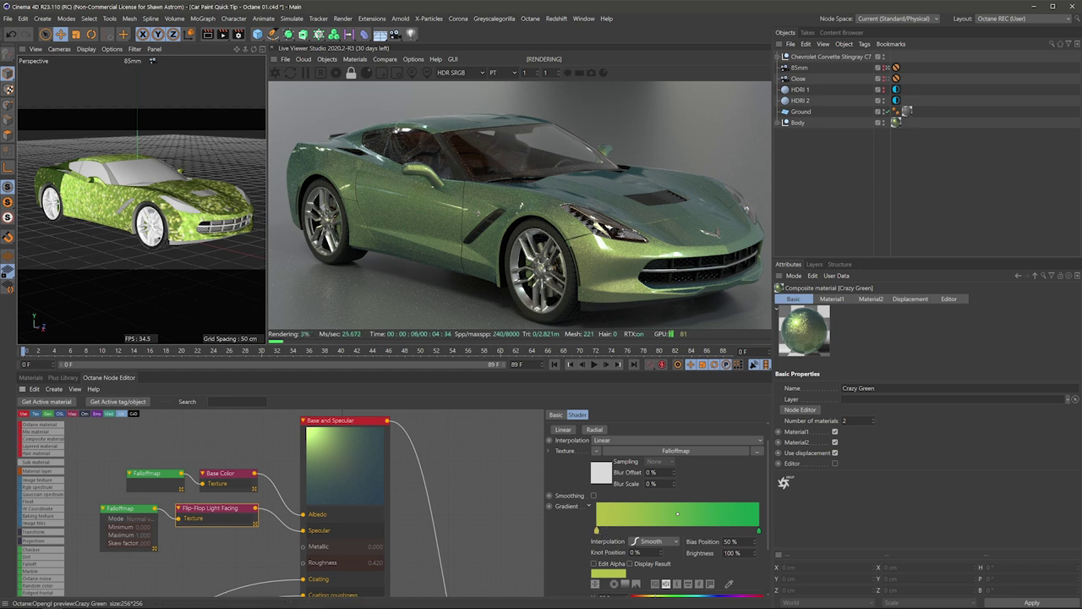
pyautogui.scroll(-3, 726, 567)
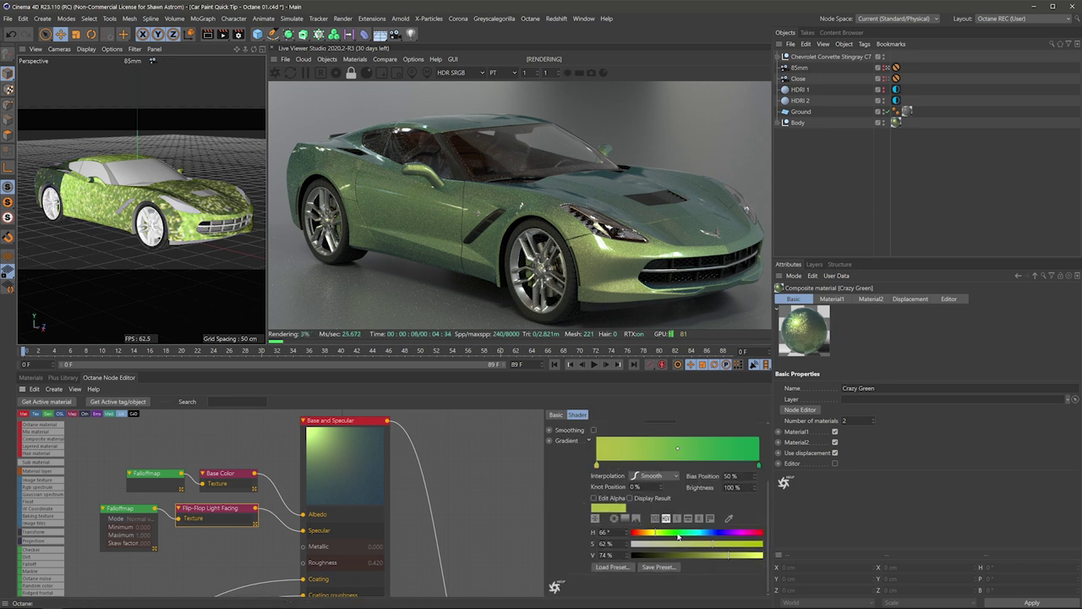
pyautogui.click(701, 532)
pyautogui.click(758, 464)
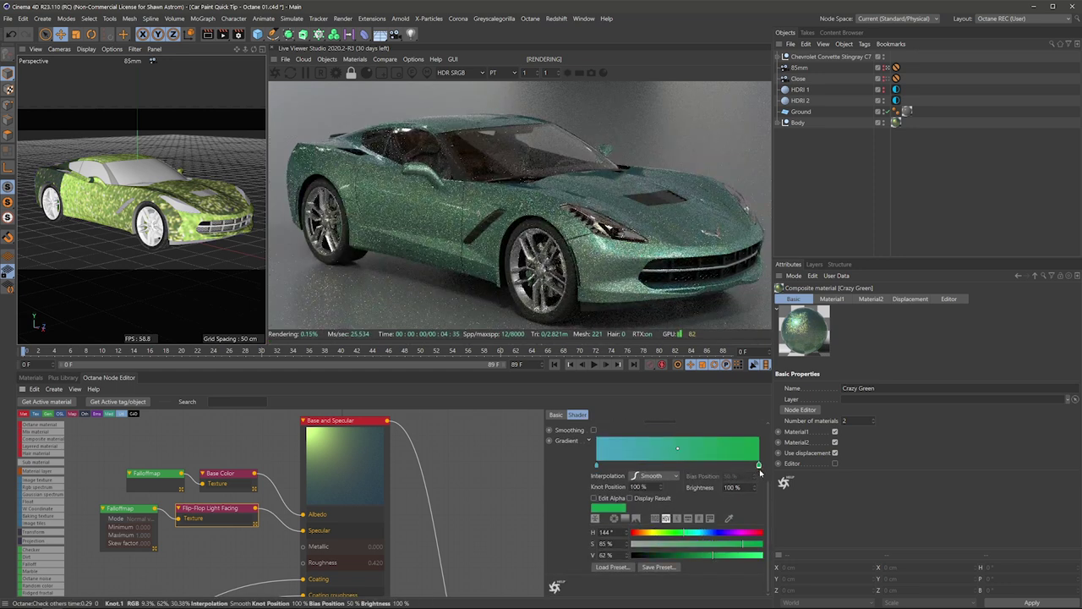
pyautogui.click(713, 533)
pyautogui.click(473, 524)
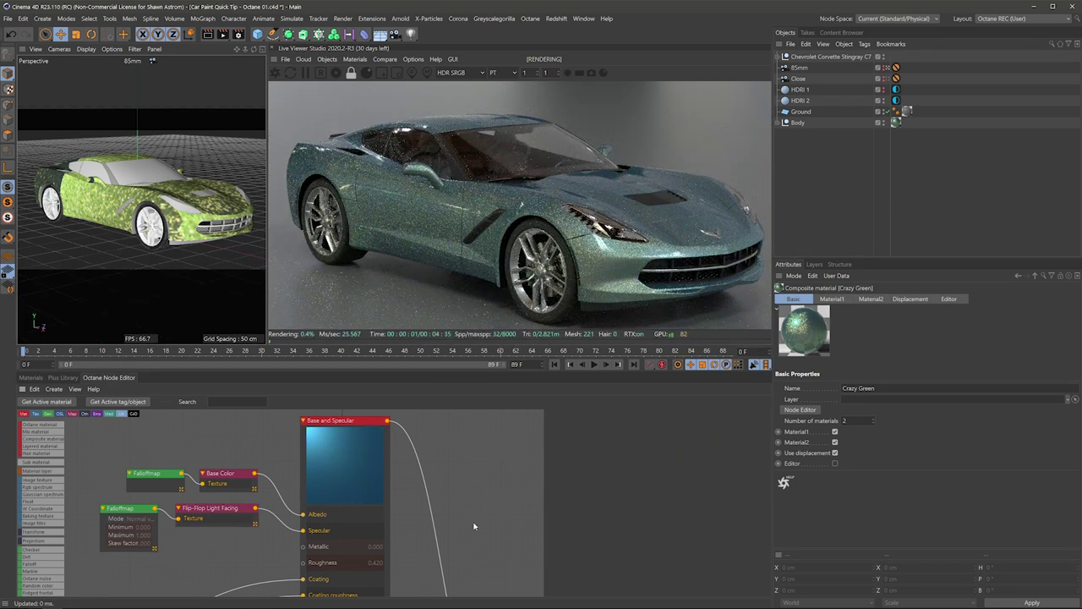
# - Recolor the Flakes material's Flip-Flop Light Facing gradient, setting the first knot to hue 186° and the end knot to hue 204°
pyautogui.moveTo(473, 524); pyautogui.dragTo(478, 470, button='middle')
pyautogui.scroll(-2, 442, 502)
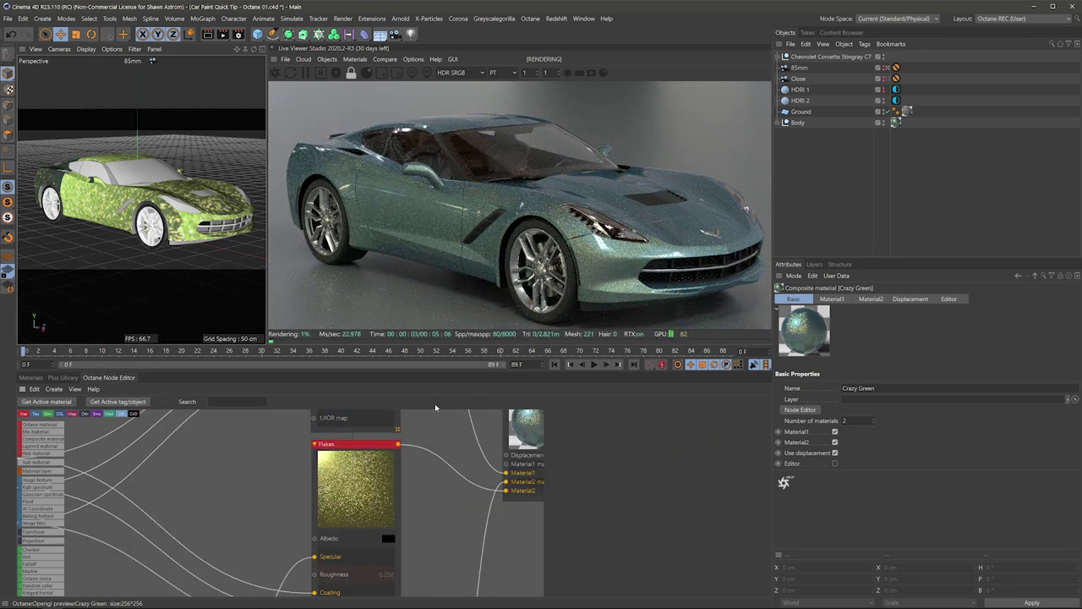
pyautogui.scroll(-4, 260, 494)
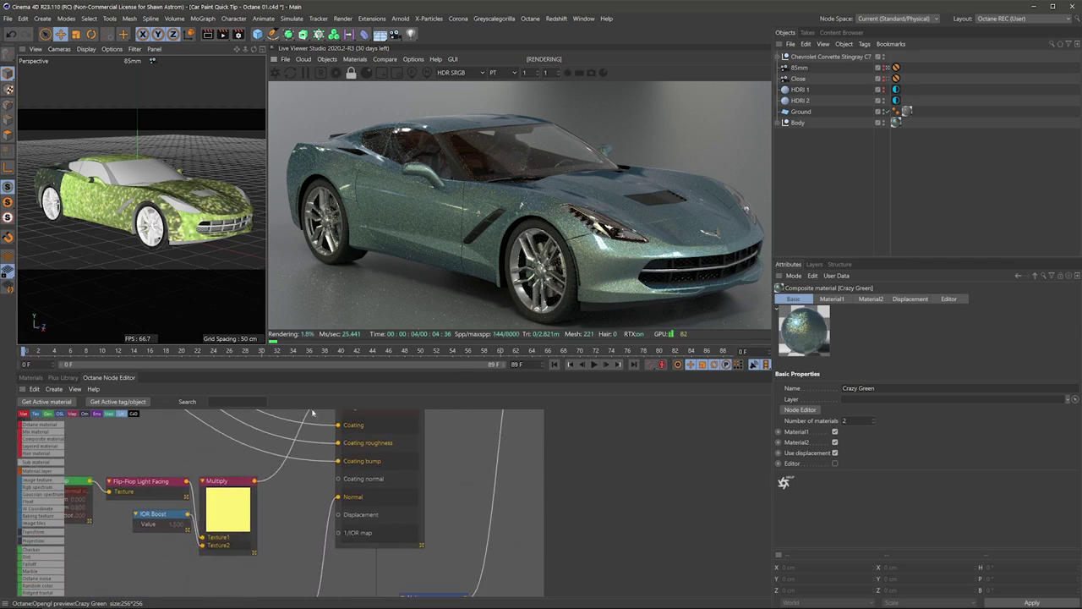
pyautogui.click(146, 482)
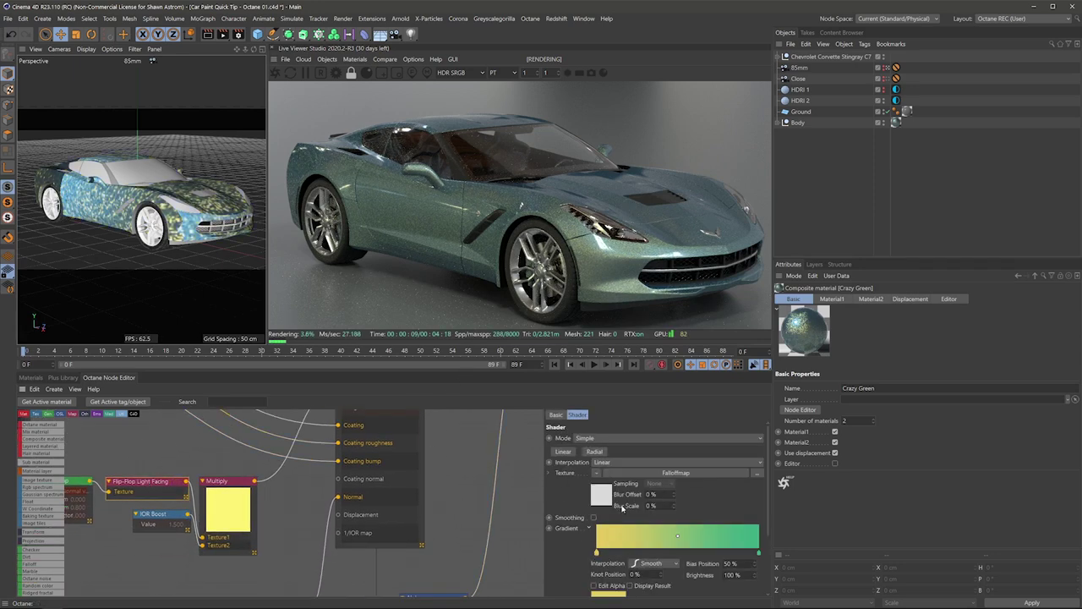
pyautogui.moveTo(769, 470); pyautogui.dragTo(768, 508)
pyautogui.click(699, 562)
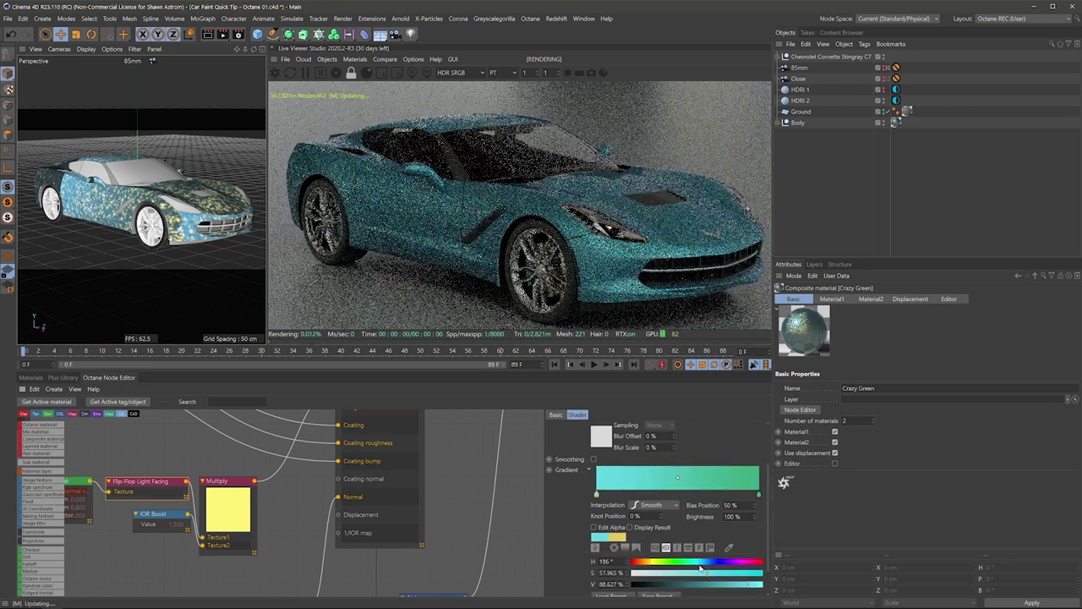
pyautogui.click(758, 493)
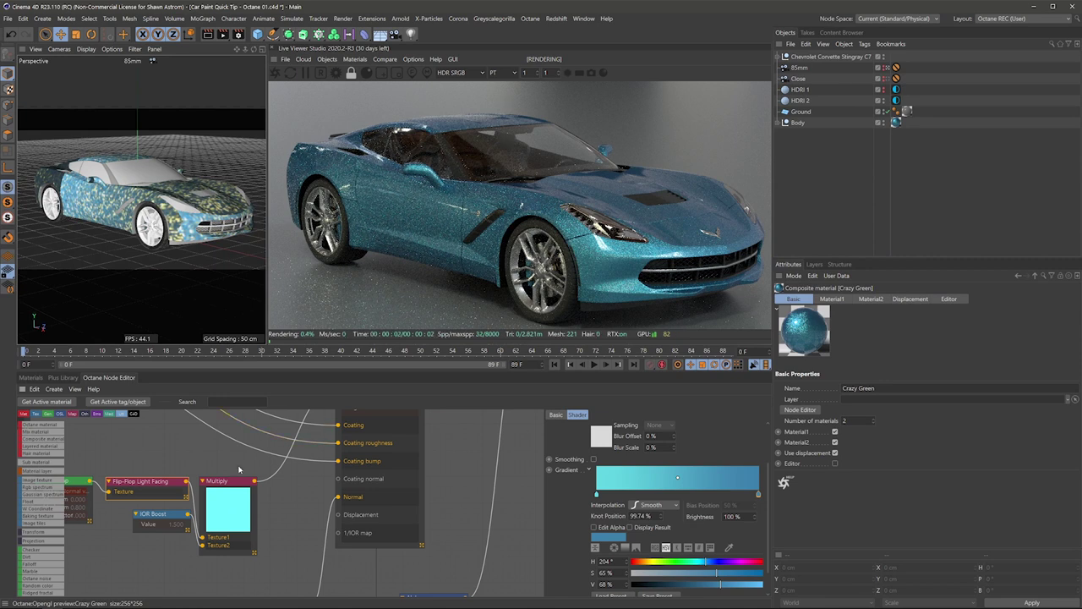
pyautogui.scroll(-5, 461, 454)
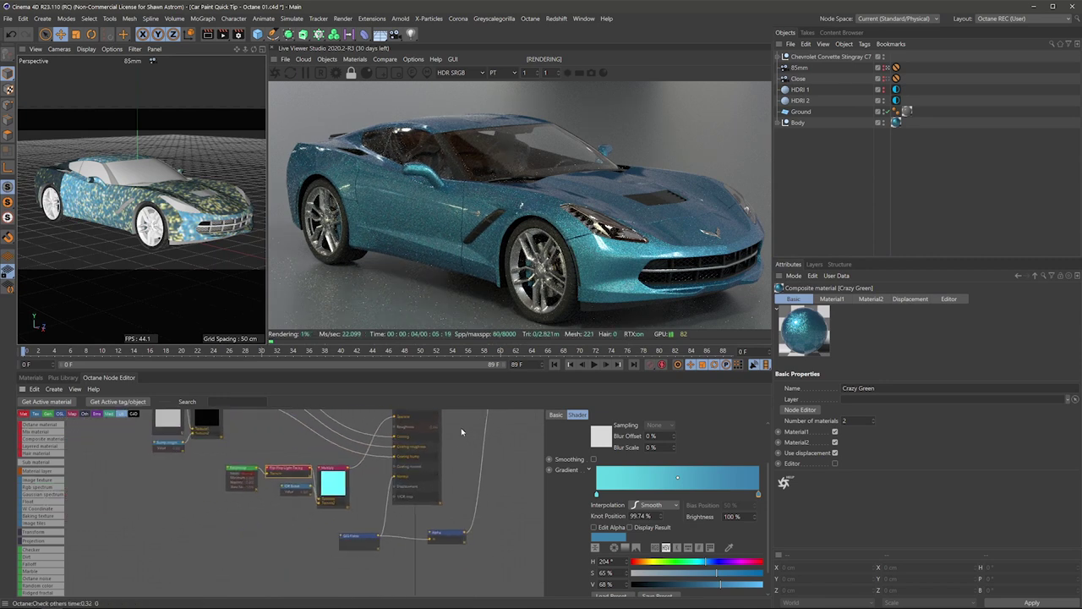
pyautogui.moveTo(462, 432); pyautogui.dragTo(364, 541, button='middle')
pyautogui.scroll(4, 375, 484)
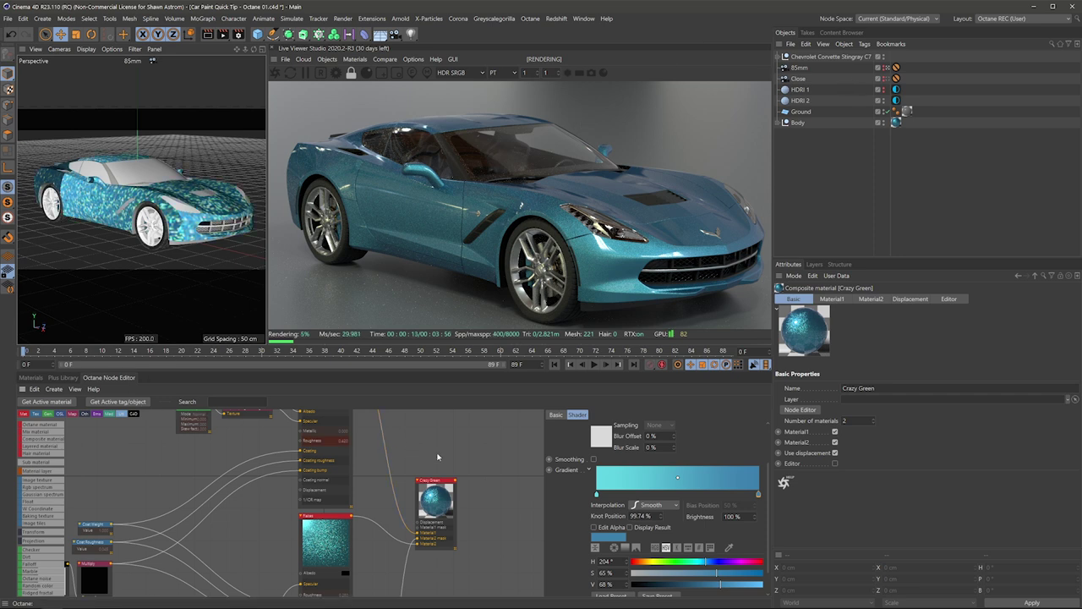
# - Apply the Octane car paint Green Camo 01 from the Plus Library to the Body object, and replace it with Snow Camo 01
pyautogui.click(63, 377)
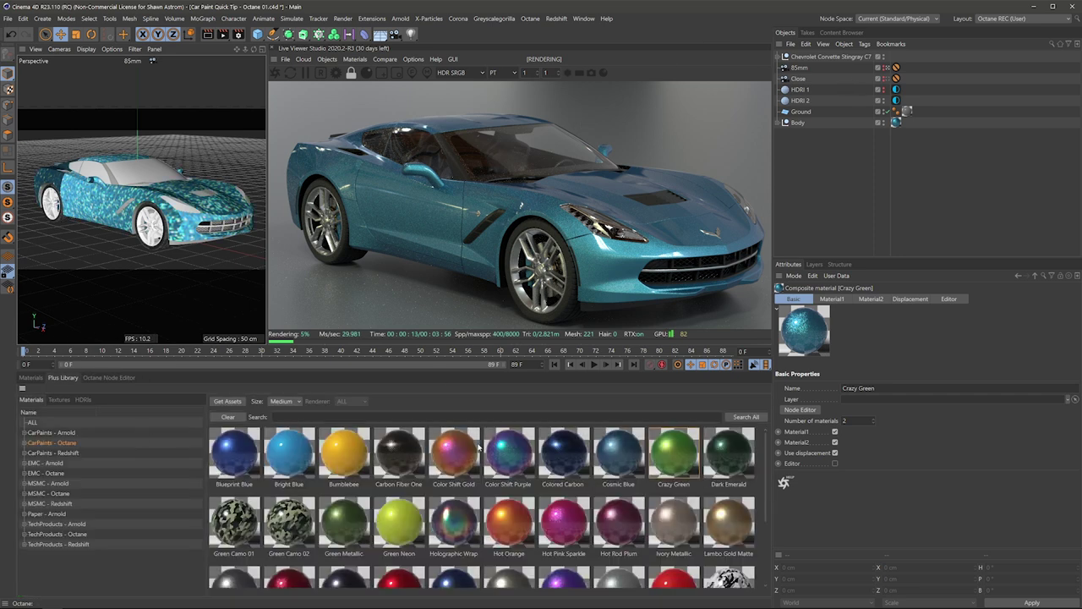
pyautogui.moveTo(767, 459); pyautogui.dragTo(773, 486)
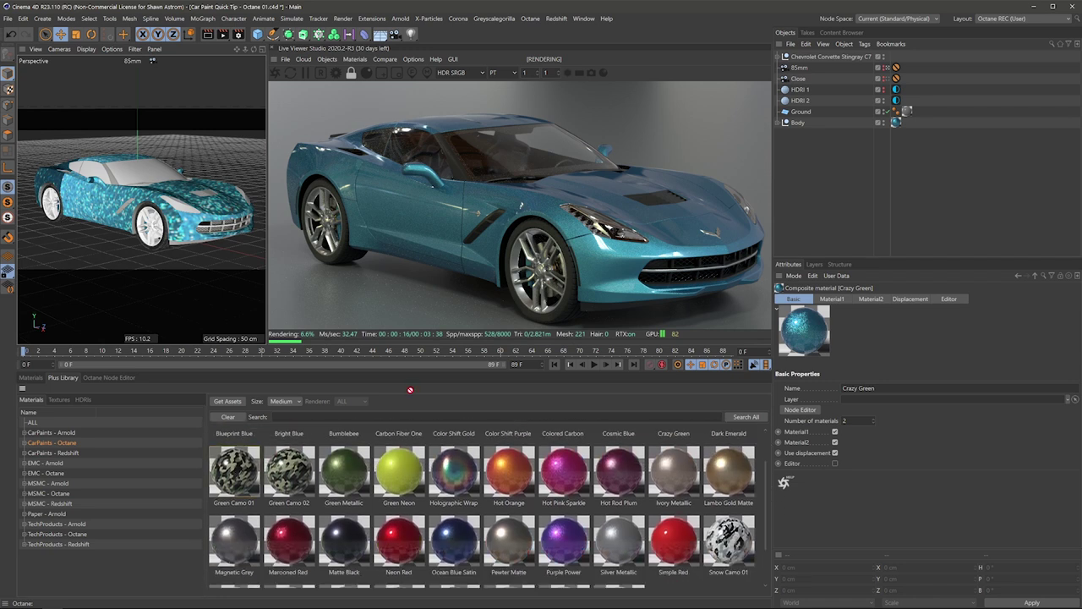
pyautogui.moveTo(902, 129); pyautogui.dragTo(897, 124)
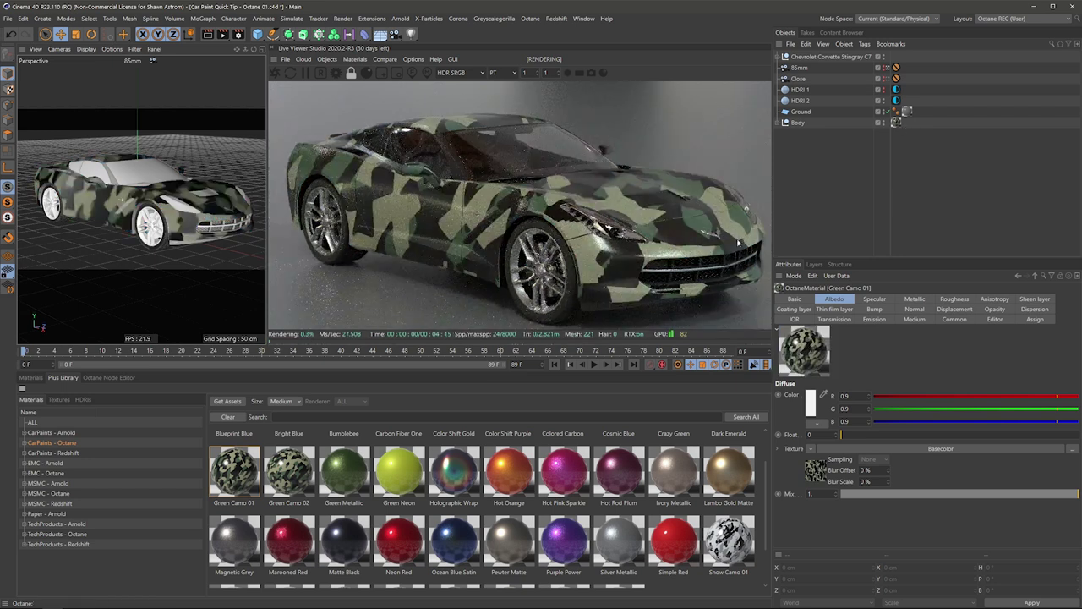
pyautogui.moveTo(726, 539); pyautogui.dragTo(897, 135)
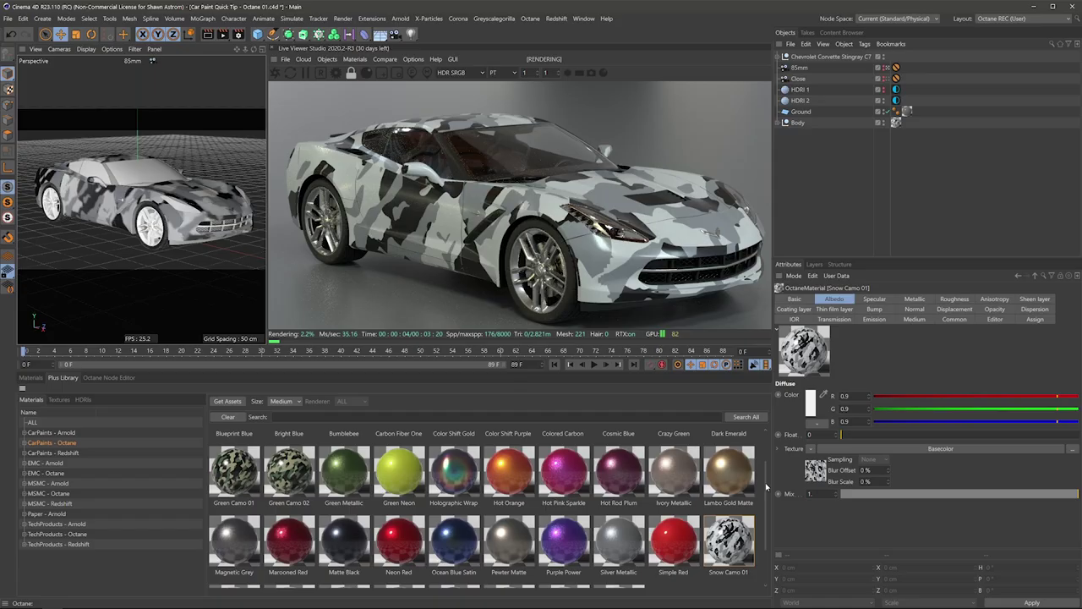
pyautogui.scroll(2, 765, 434)
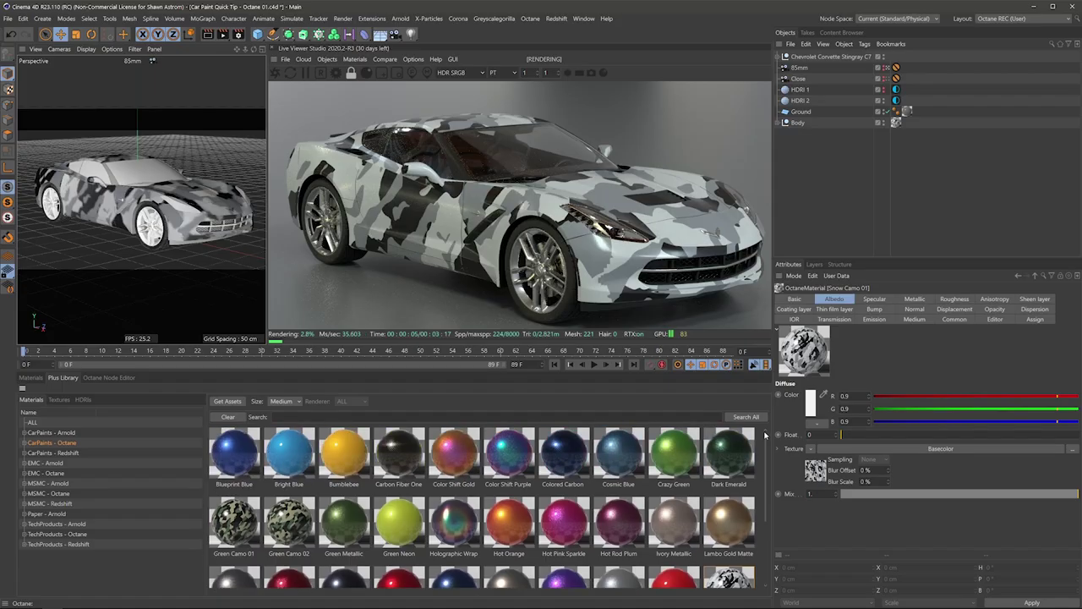